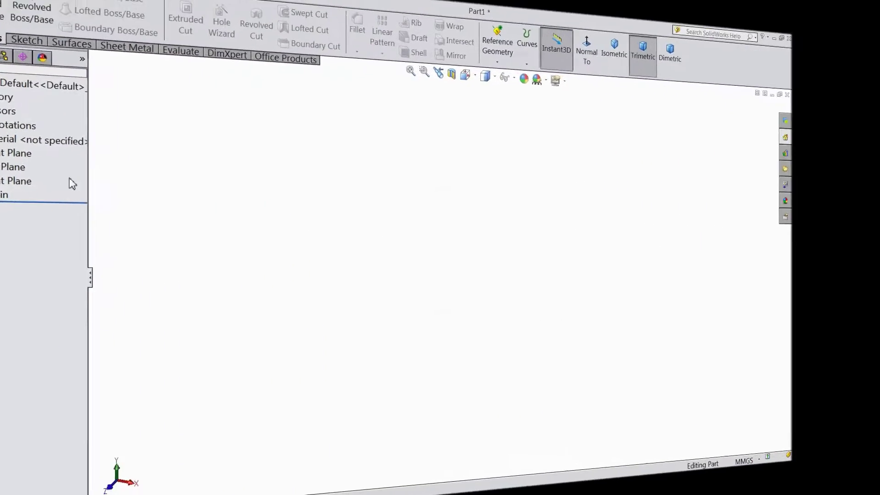
Start a new sketch on the Front Plane of the blank part
click(50, 171)
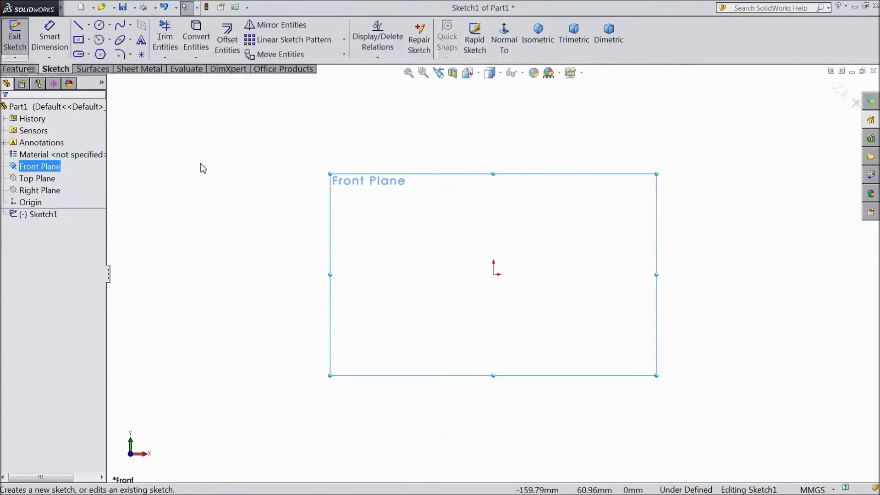
Draw a closed T-shaped line profile from the origin with a narrow tab rising from the top edge
click(79, 27)
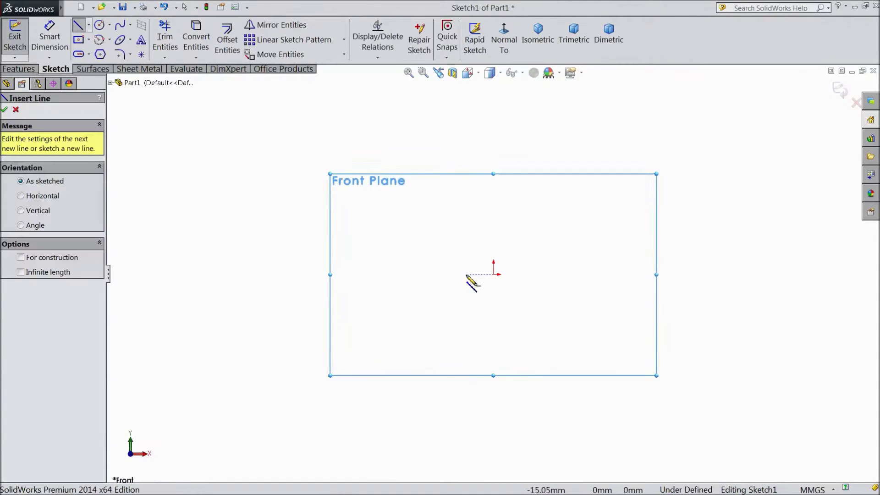
click(494, 275)
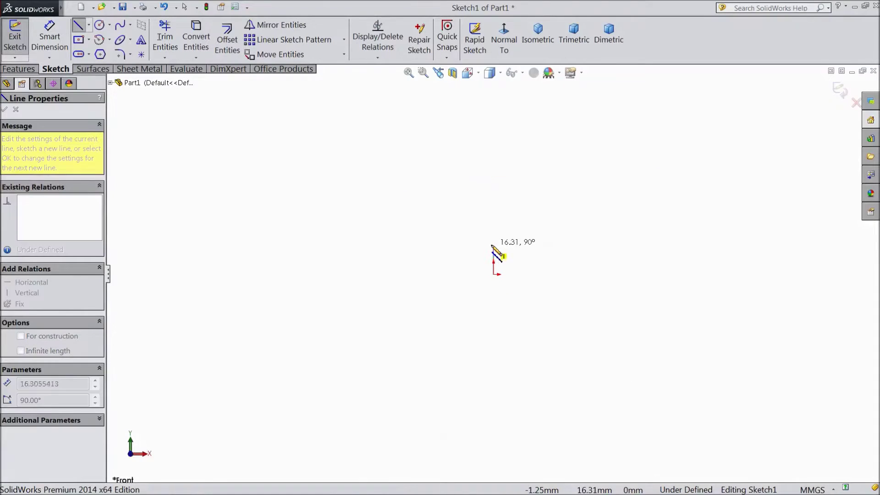
click(493, 236)
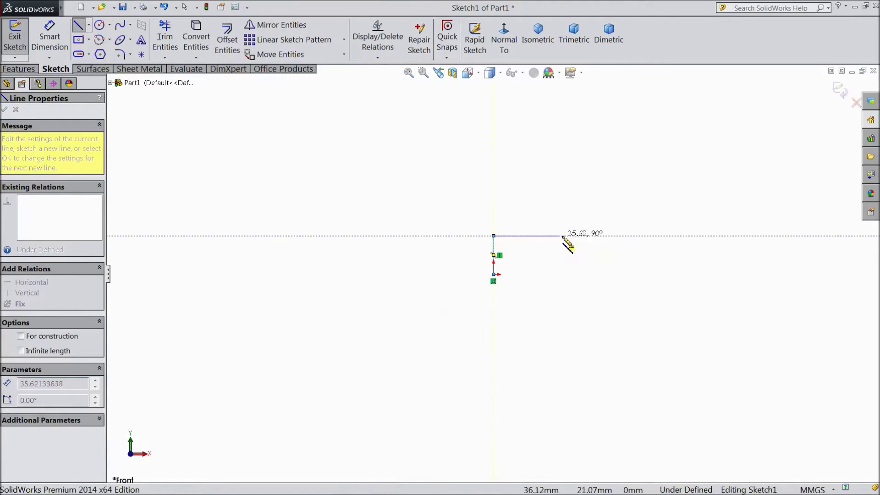
click(647, 236)
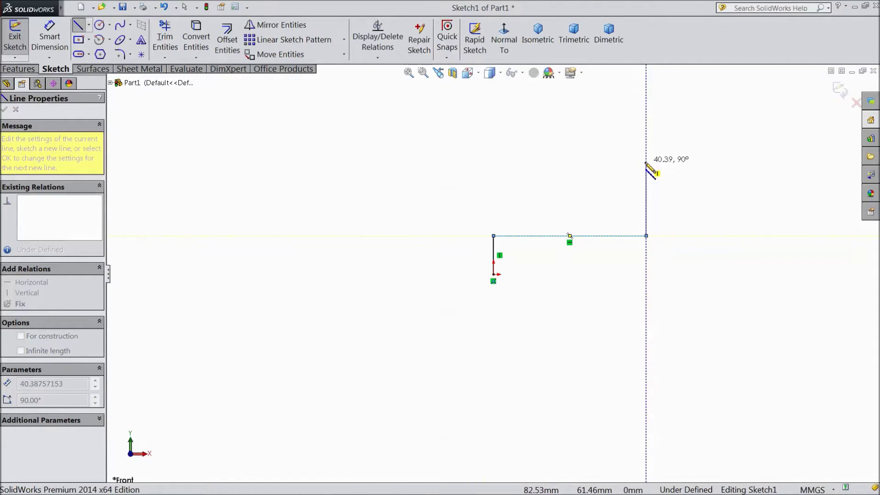
click(647, 162)
click(662, 161)
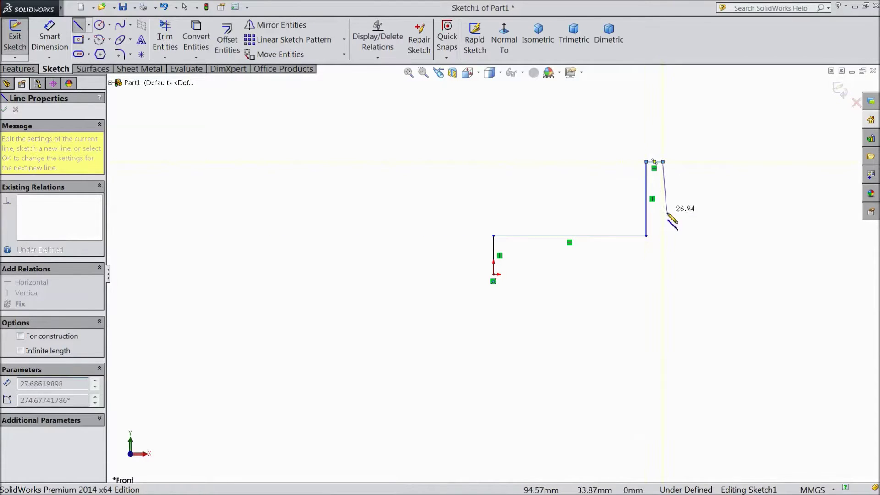
click(663, 236)
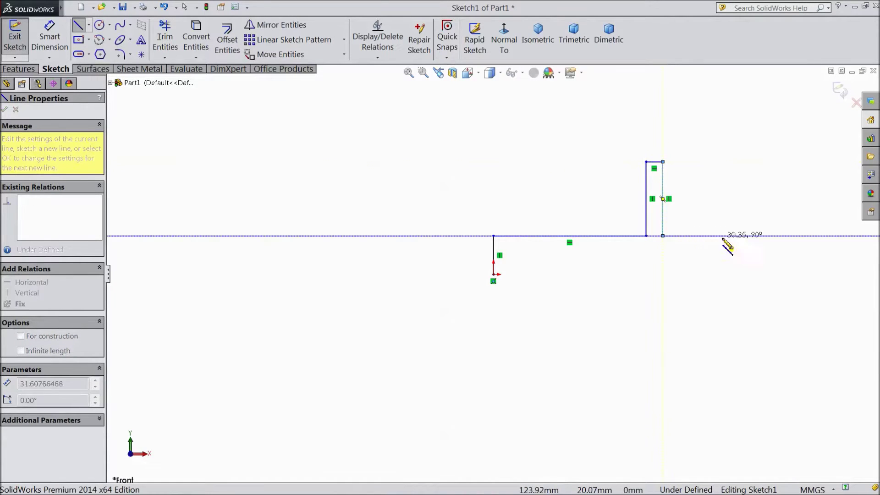
click(743, 237)
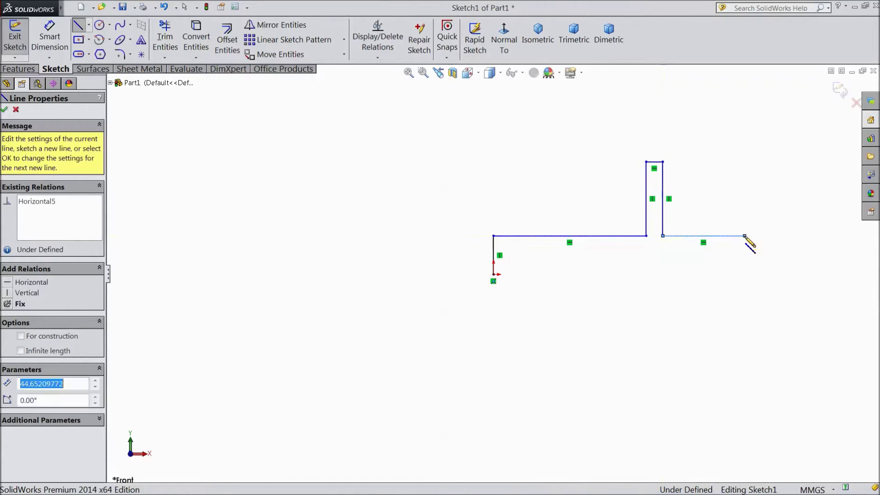
click(744, 274)
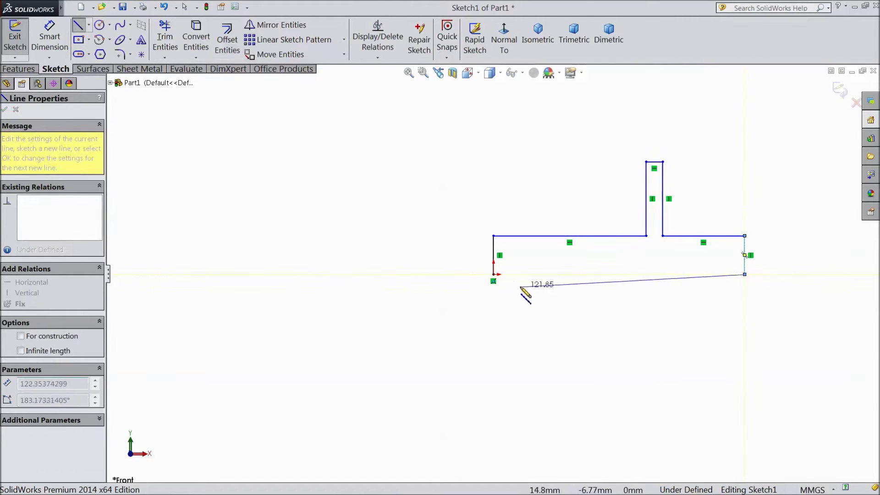
click(493, 274)
scroll(743, 248, down, 2)
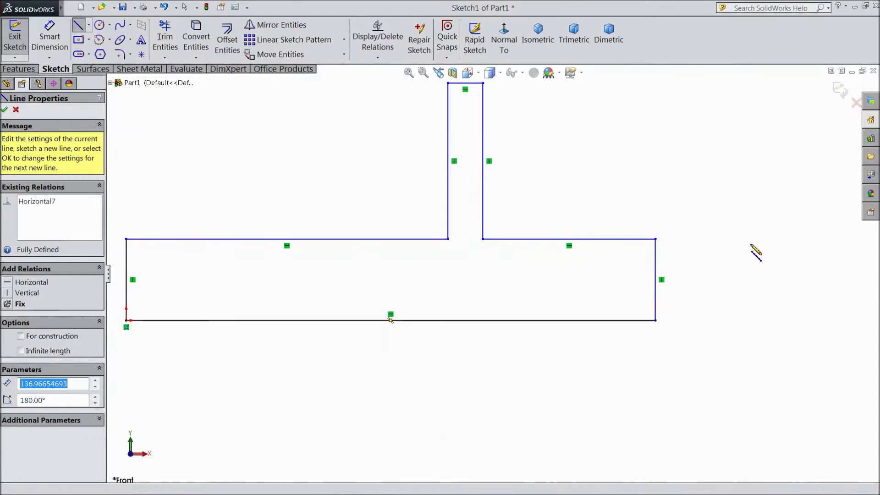
scroll(200, 248, down, 1)
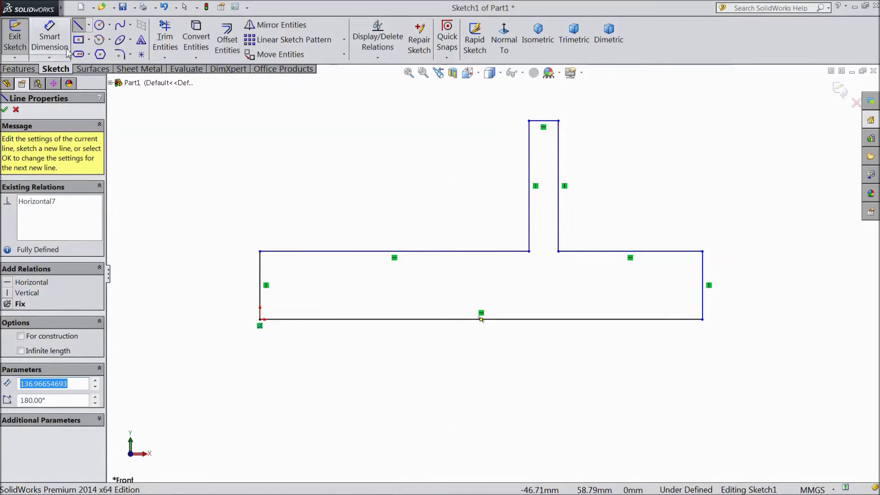
click(5, 111)
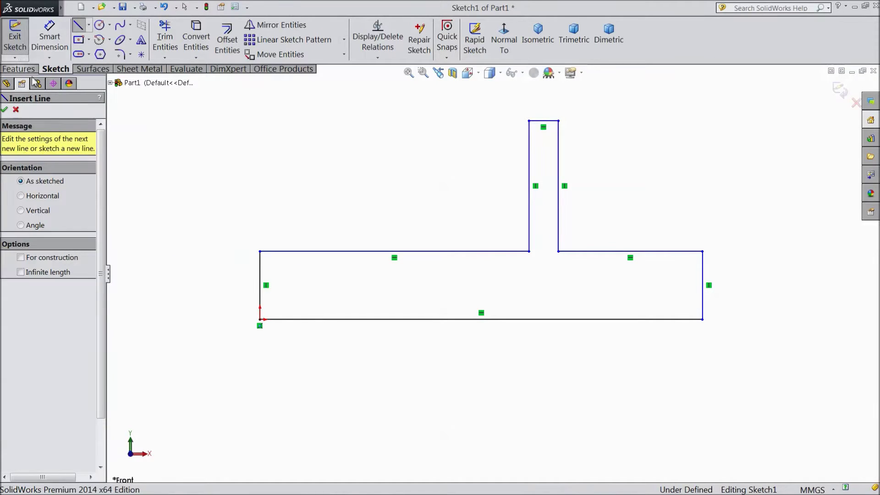
Dimension the bottom edge to 34 and the left end height to 4
click(4, 110)
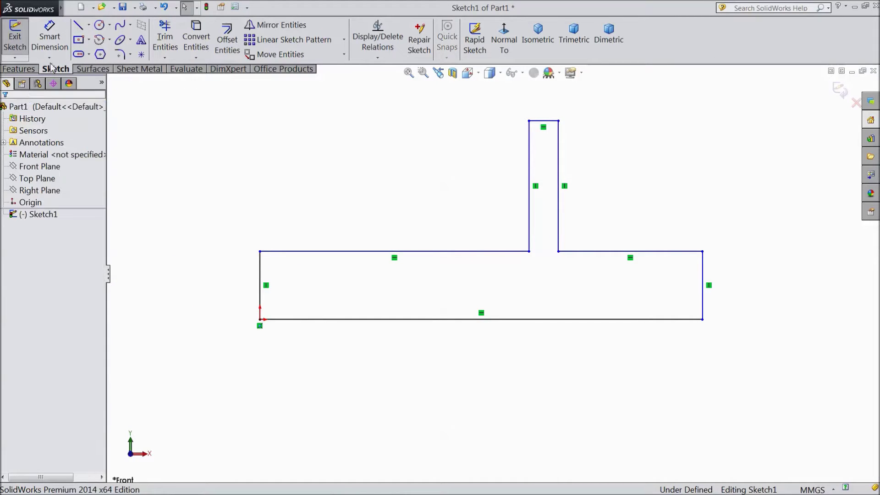
click(464, 323)
click(467, 396)
text(34)
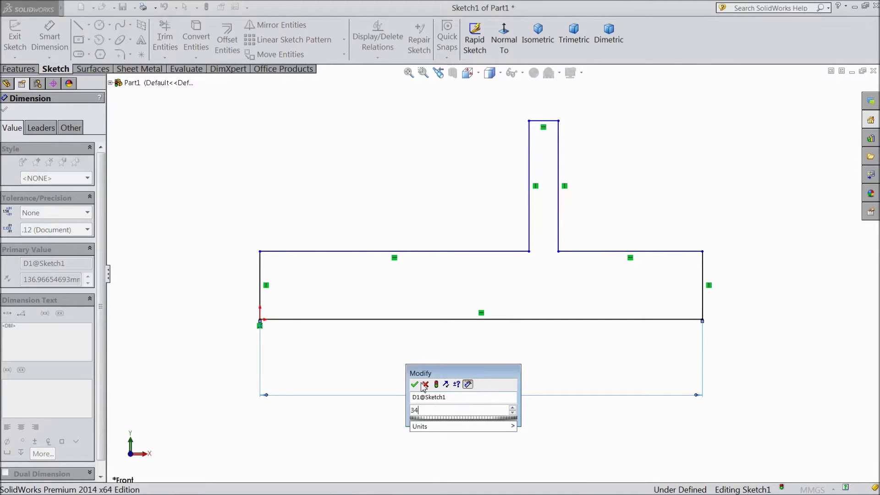
key(Return)
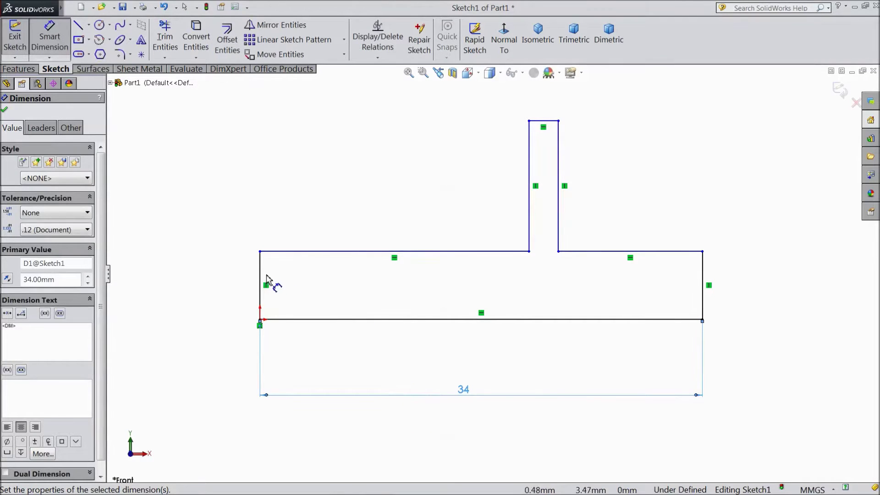
click(261, 282)
click(207, 292)
text(4)
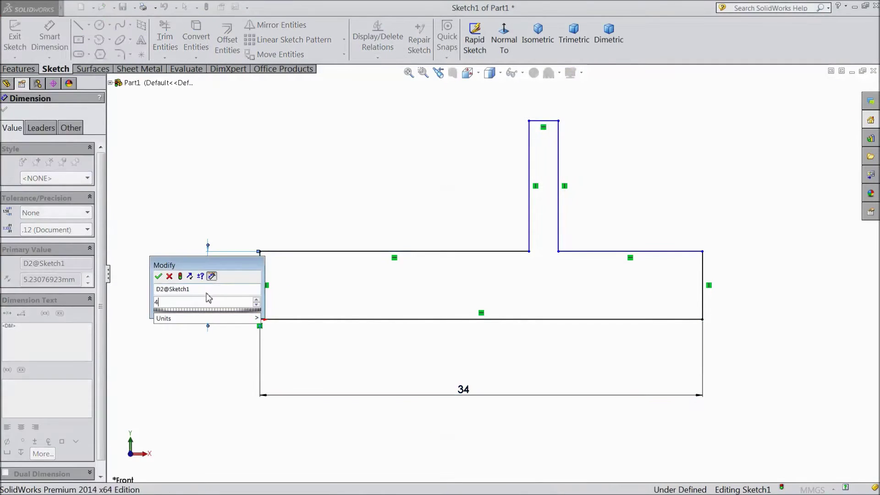
key(Return)
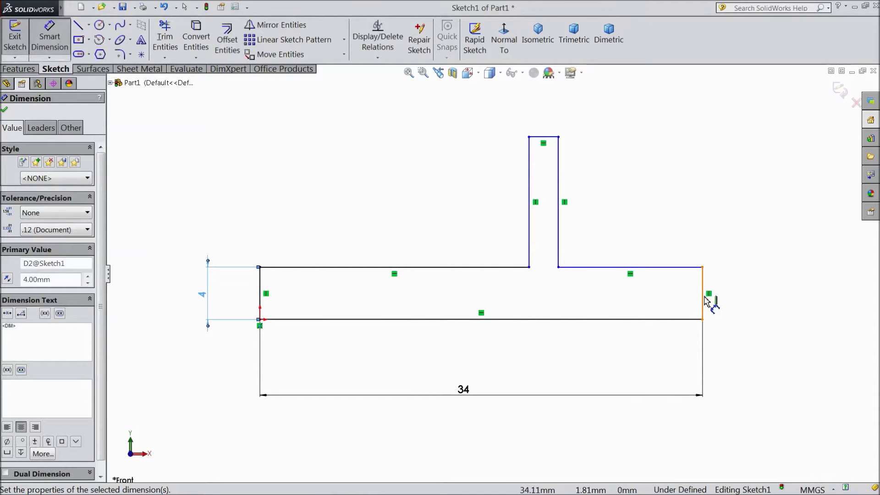
click(704, 297)
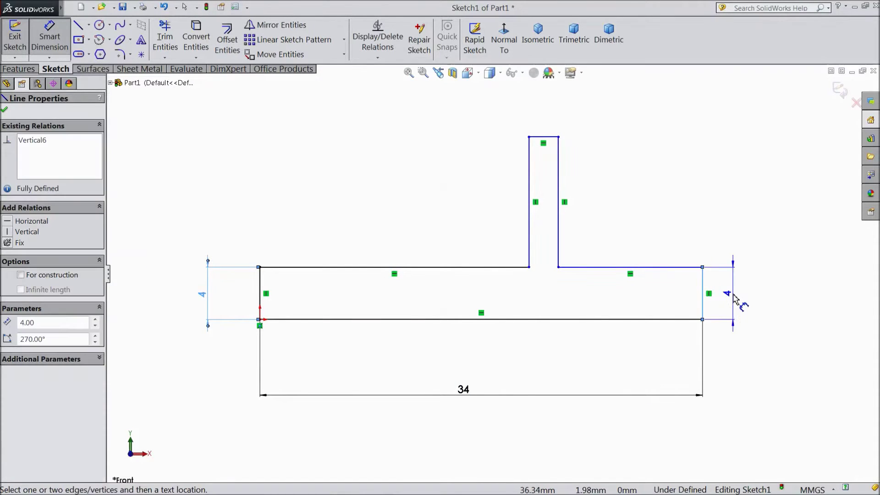
key(Escape)
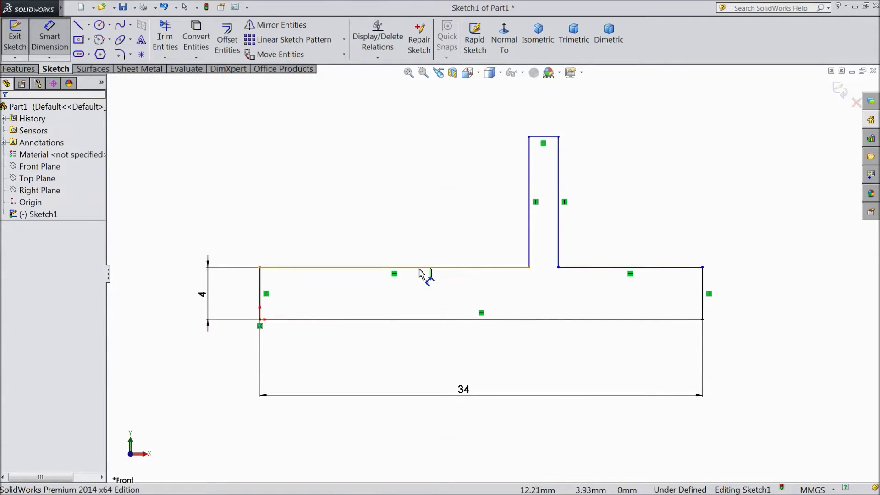
Dimension the top-left edge 20, both tab sides 7 and the tab width 2, fully defining the sketch
click(424, 268)
click(417, 125)
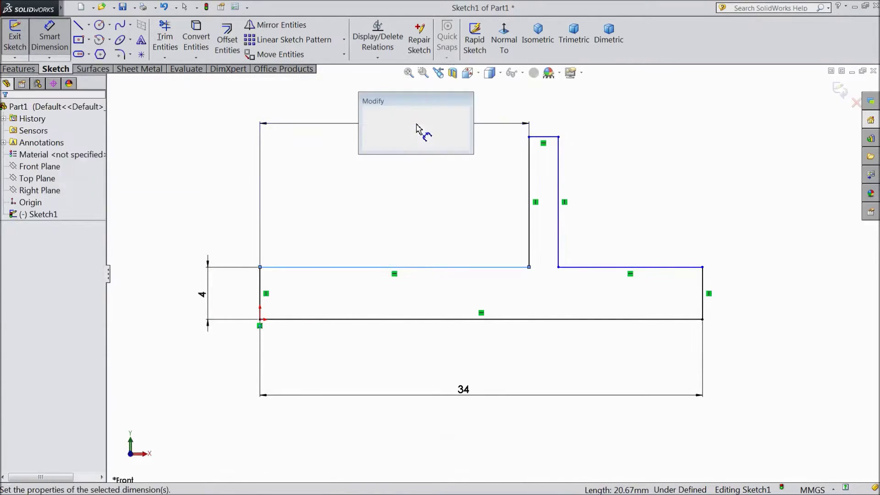
text(20)
key(Return)
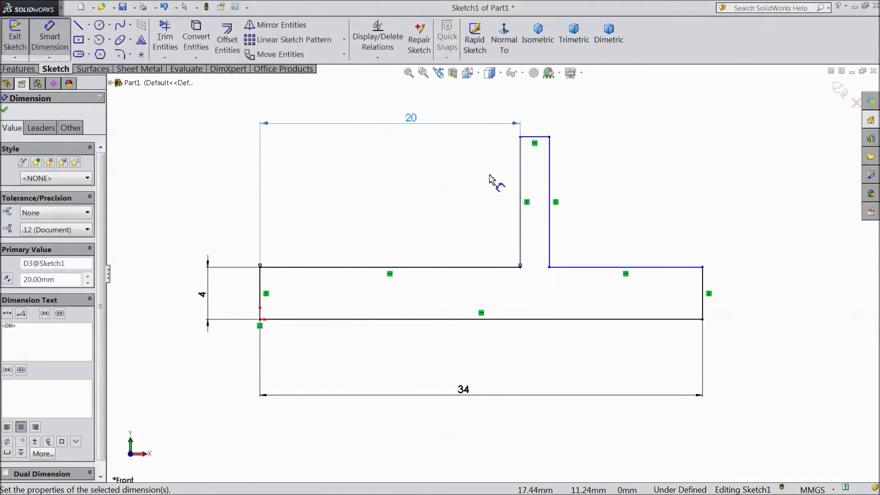
click(551, 190)
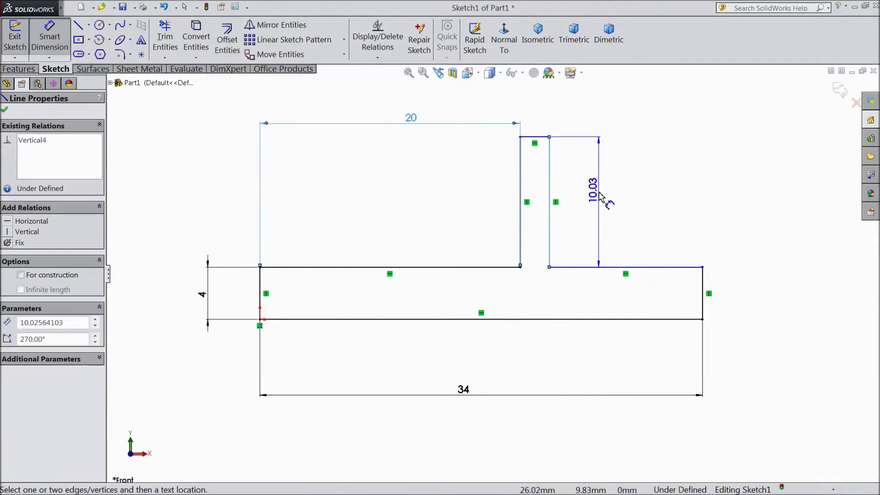
click(600, 198)
text(7)
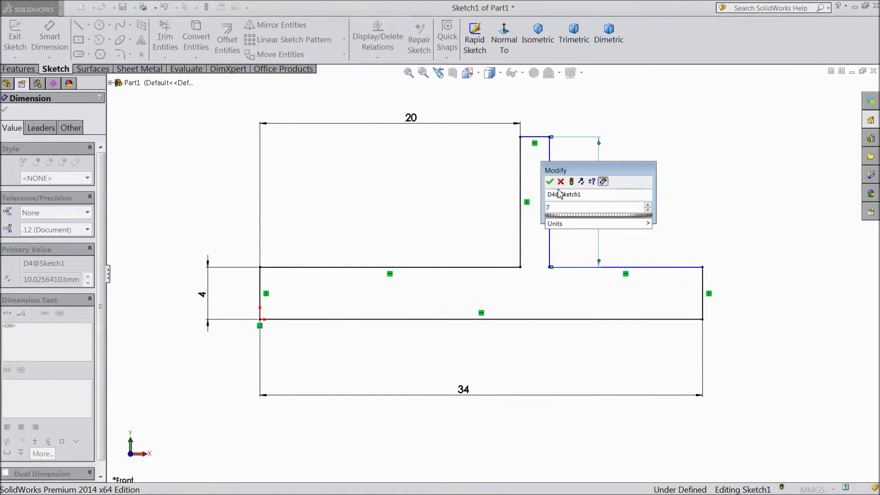
click(549, 182)
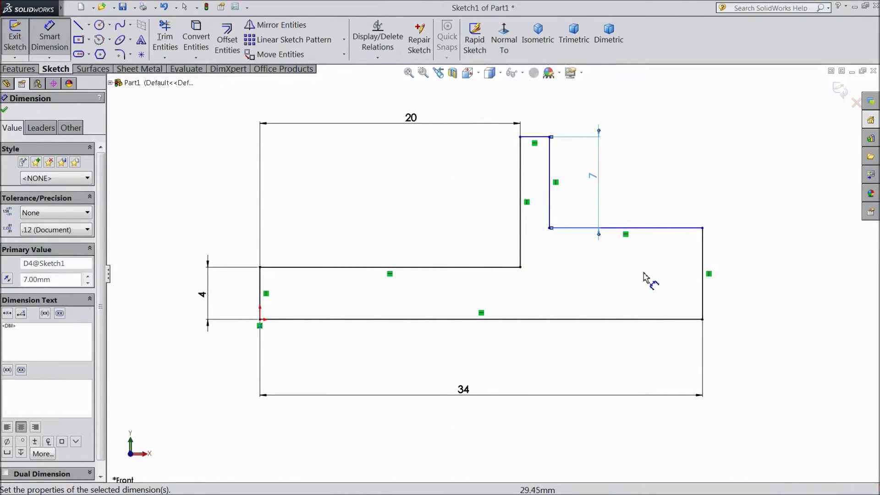
click(520, 218)
click(480, 206)
text(7)
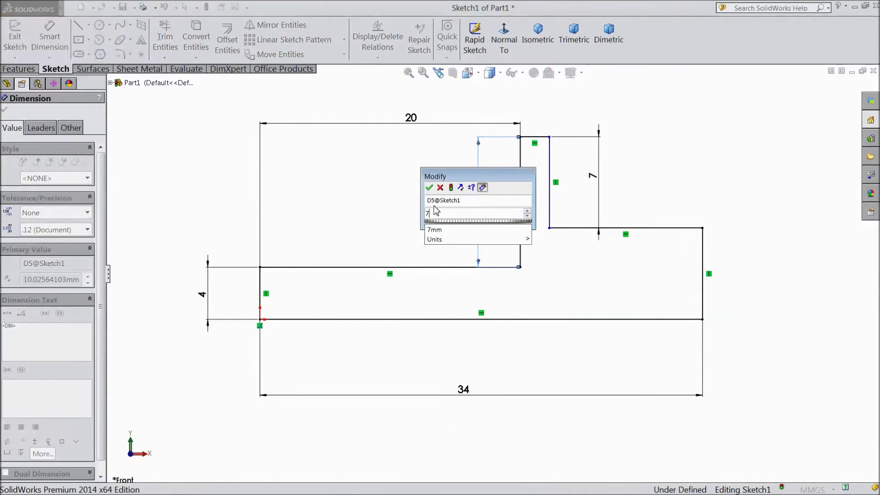
click(429, 189)
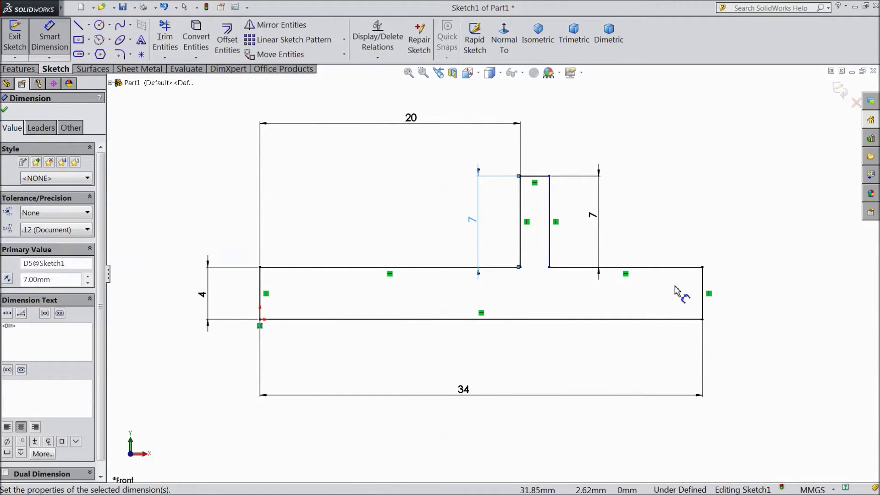
click(535, 176)
click(538, 142)
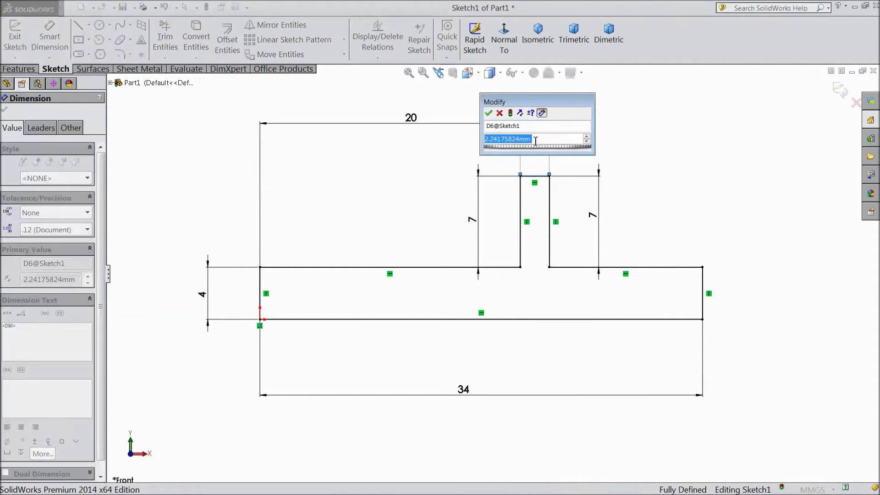
text(2)
click(490, 113)
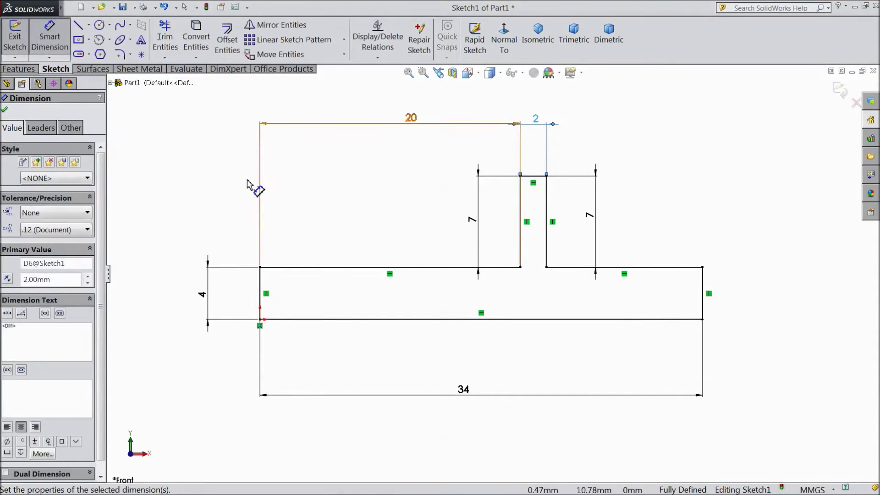
click(5, 110)
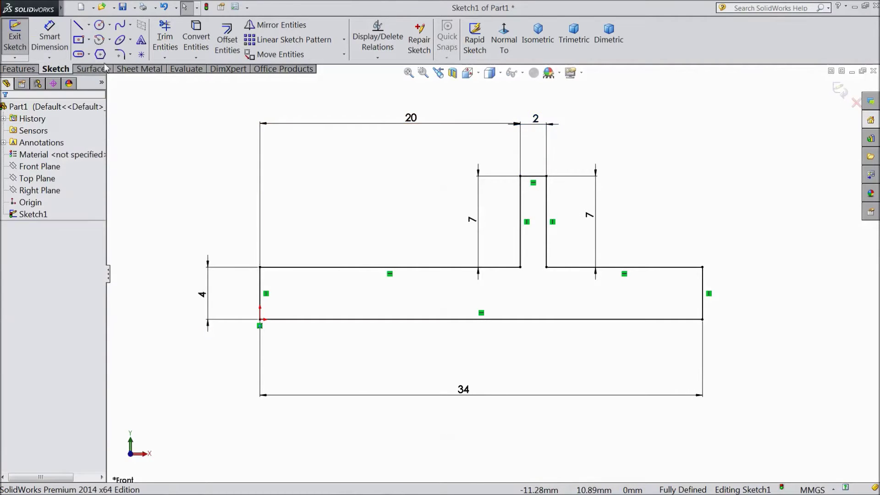
Add a circle centred on the top edge near the right end with a 1.50 diameter
click(99, 26)
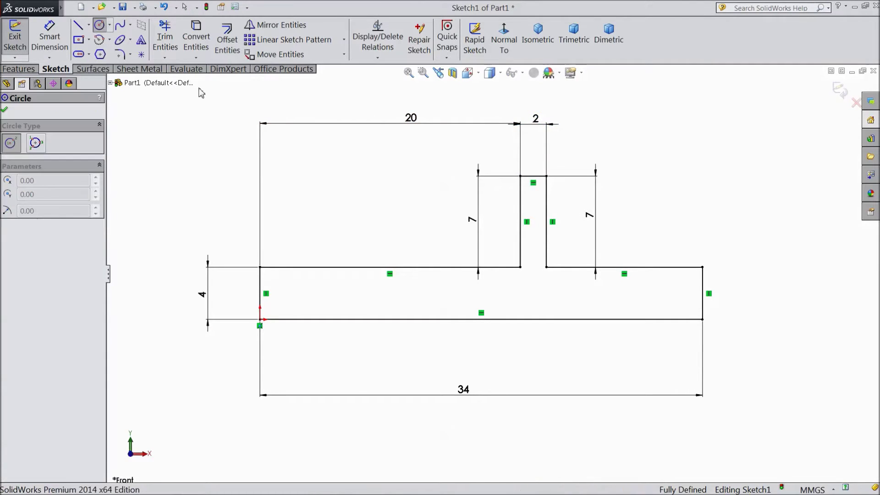
click(658, 267)
click(672, 284)
scroll(674, 289, down, 2)
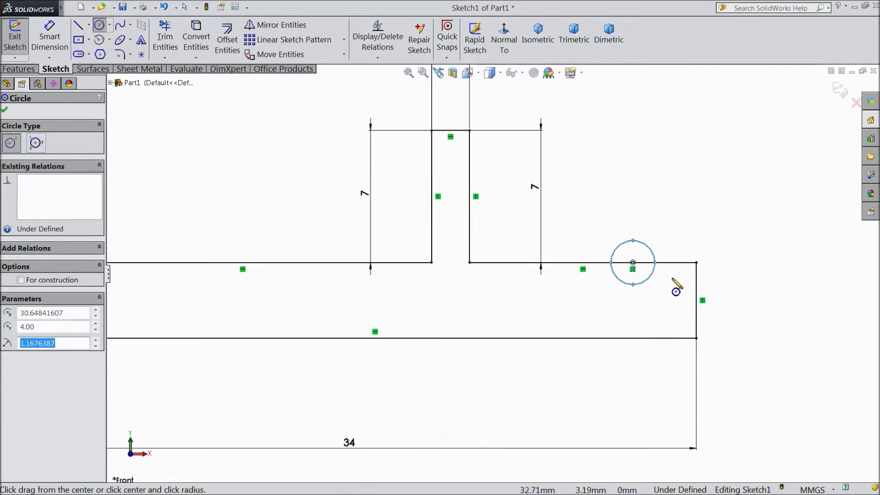
right_drag(676, 290, 676, 257)
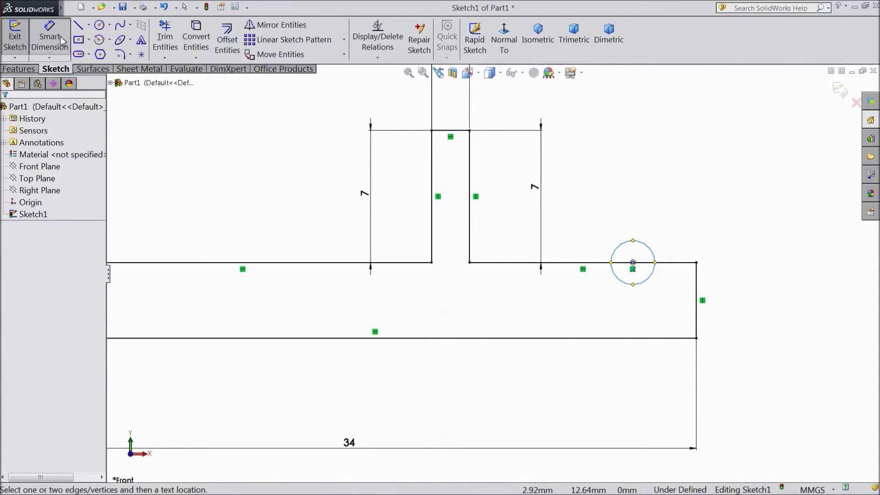
click(636, 244)
click(625, 219)
text(1.5)
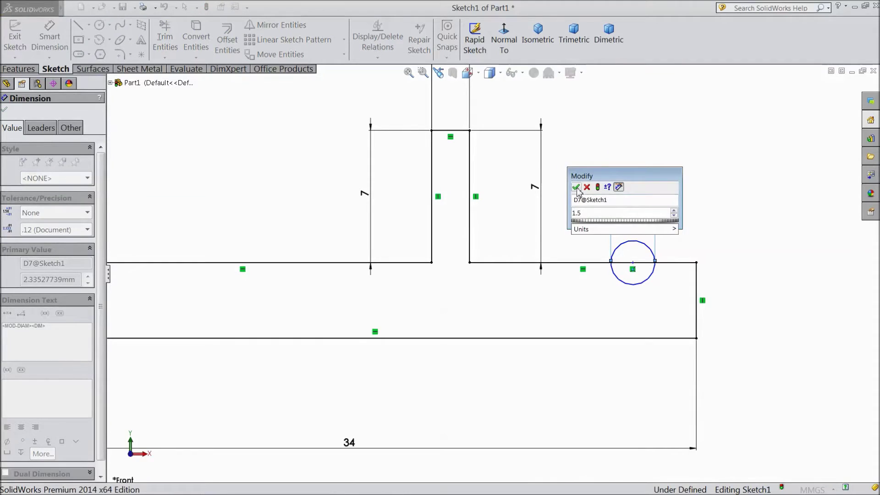
click(577, 188)
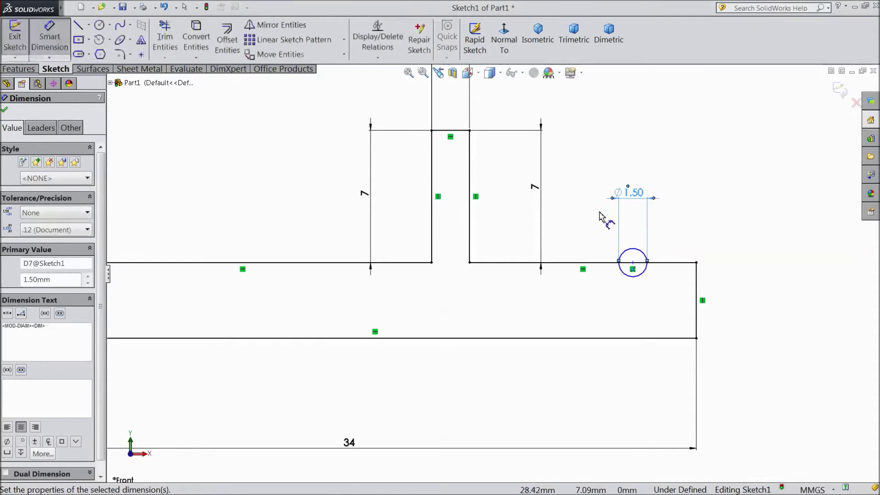
Locate the circle centre 2.75 from the profile's right end edge
click(634, 268)
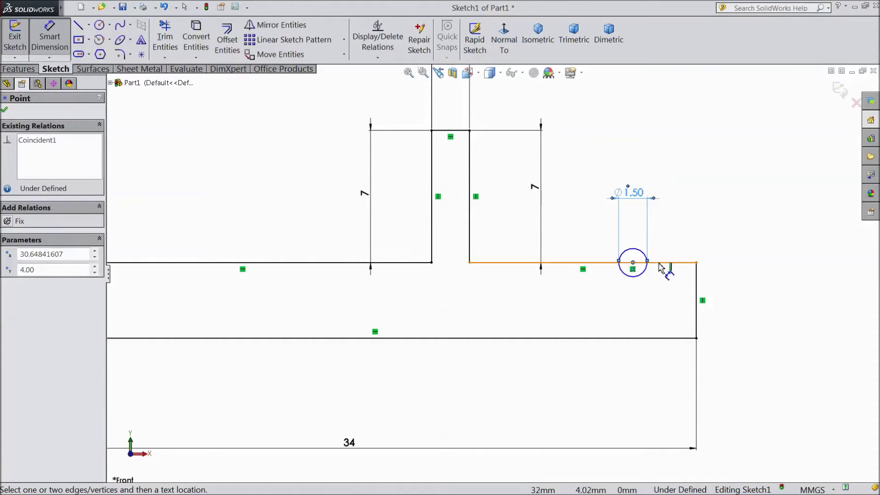
click(697, 279)
click(671, 231)
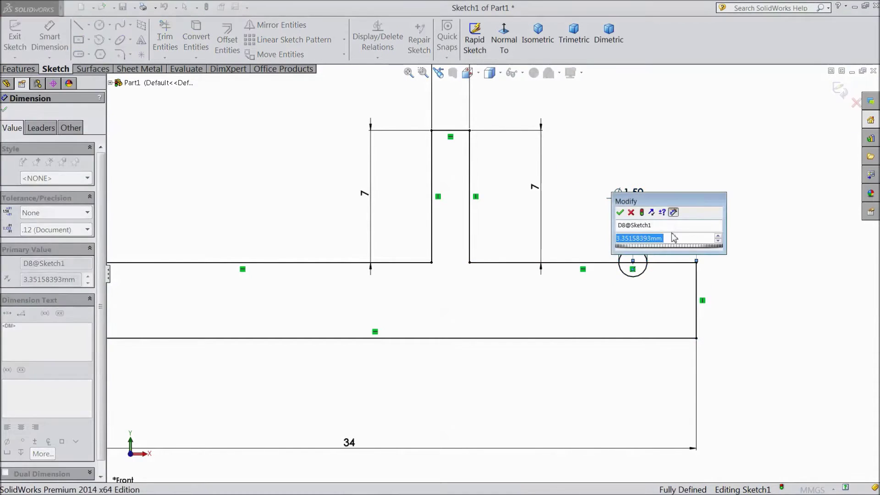
text(2.75)
key(Return)
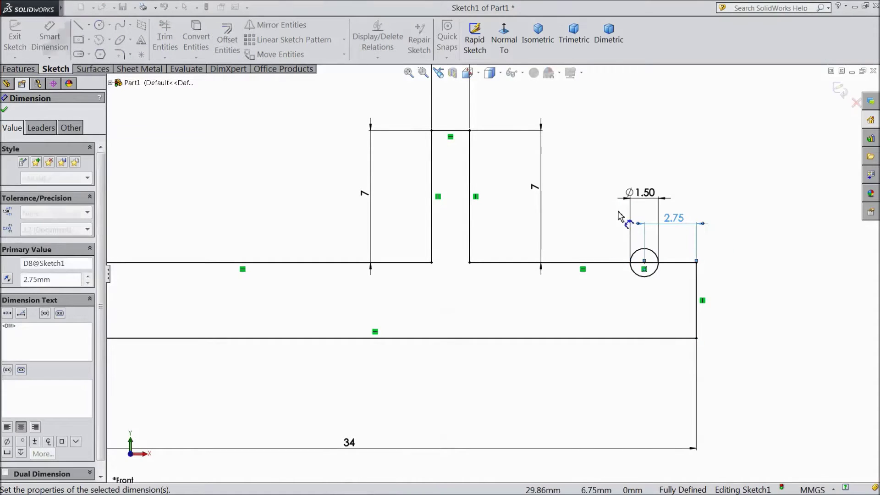
click(5, 112)
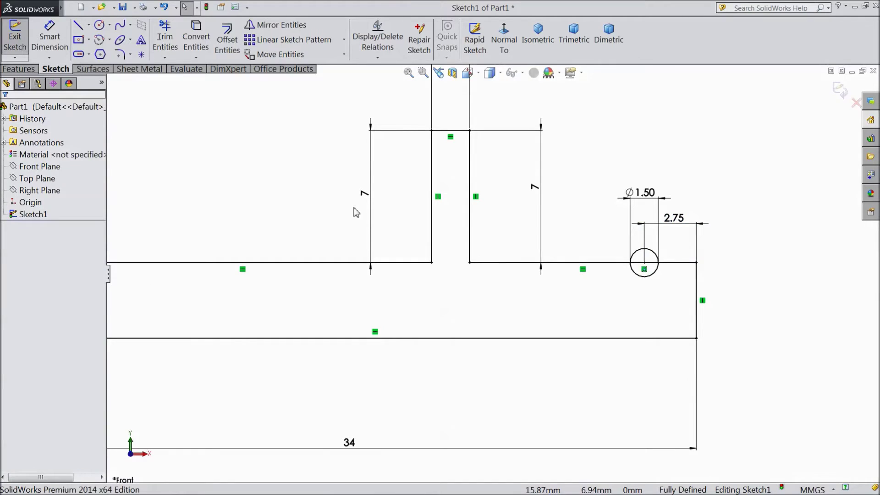
click(165, 38)
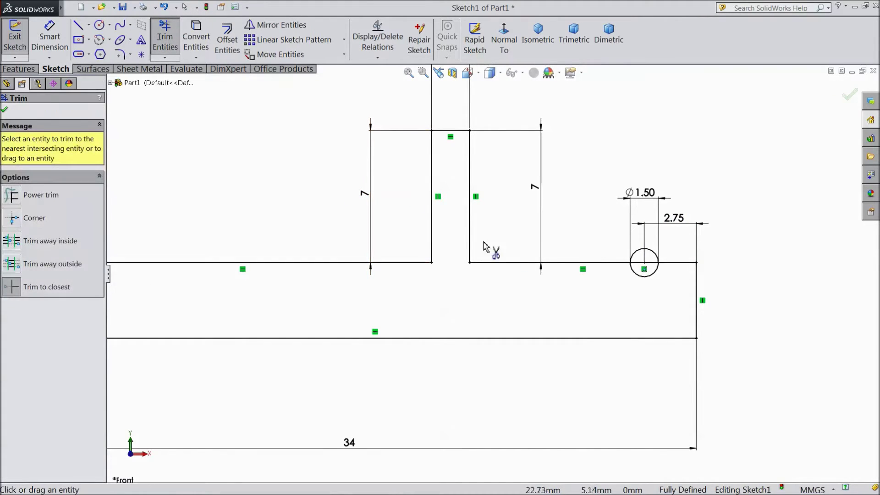
Trim the circle's upper half and the top-edge segment inside it, leaving a semicircular notch
click(651, 254)
click(649, 263)
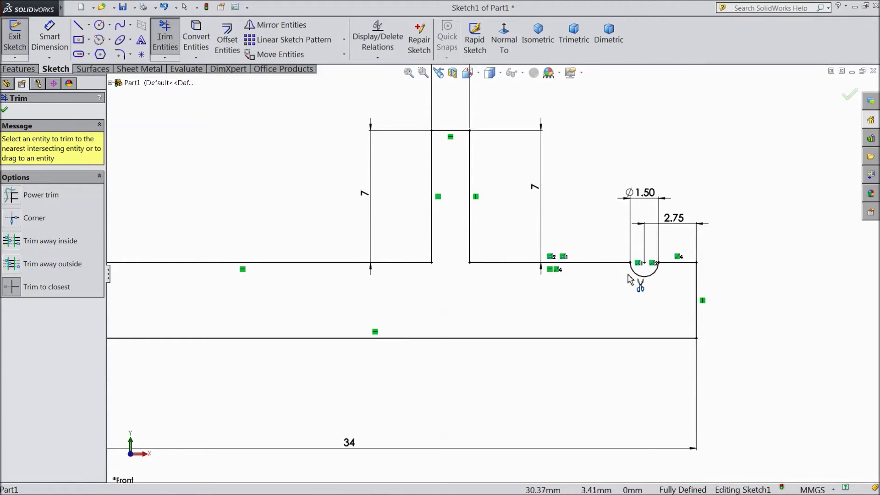
scroll(629, 282, down, 2)
scroll(650, 272, up, 4)
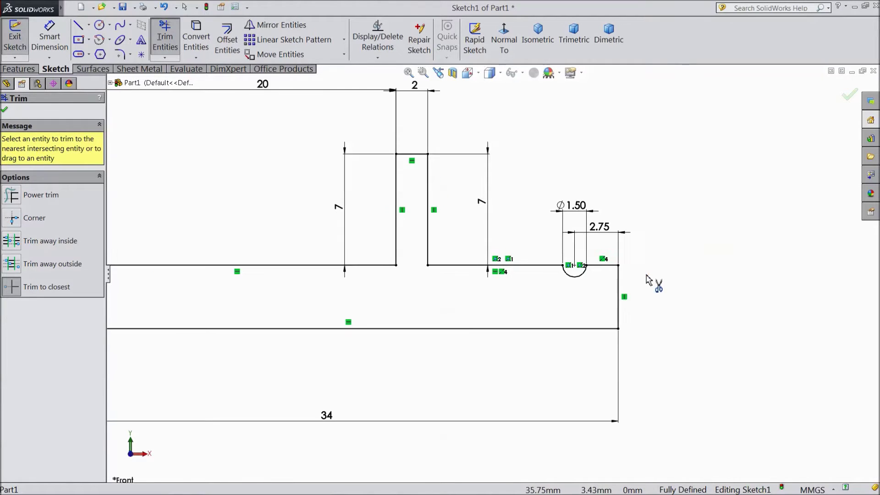
scroll(627, 284, up, 2)
scroll(182, 288, down, 1)
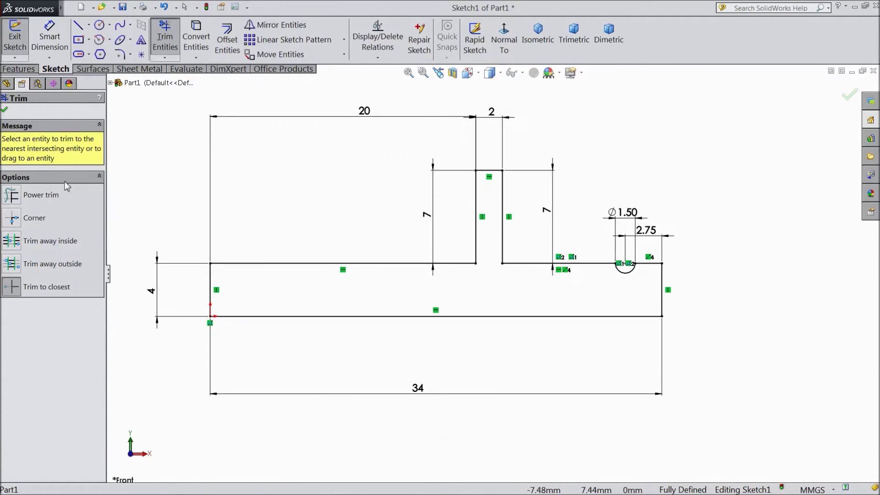
click(5, 111)
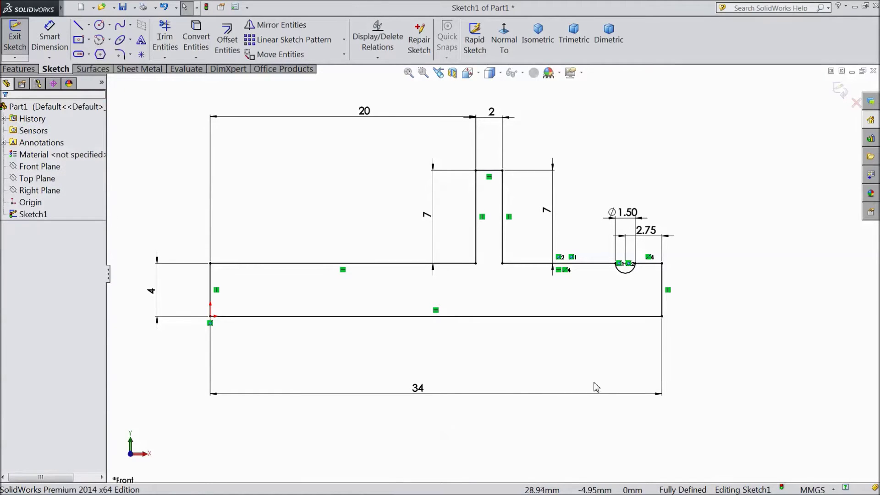
Revolve the profile 360° about the bottom 34 mm edge into a solid shaft with flange and groove
click(18, 69)
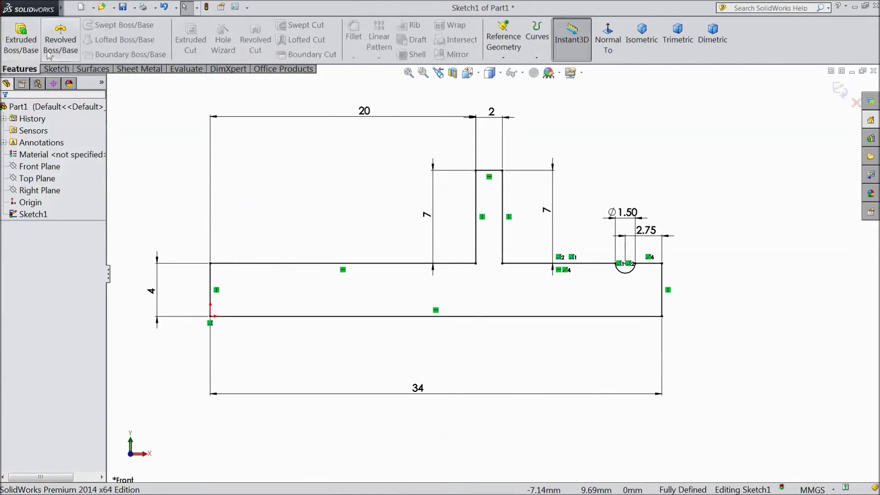
click(60, 42)
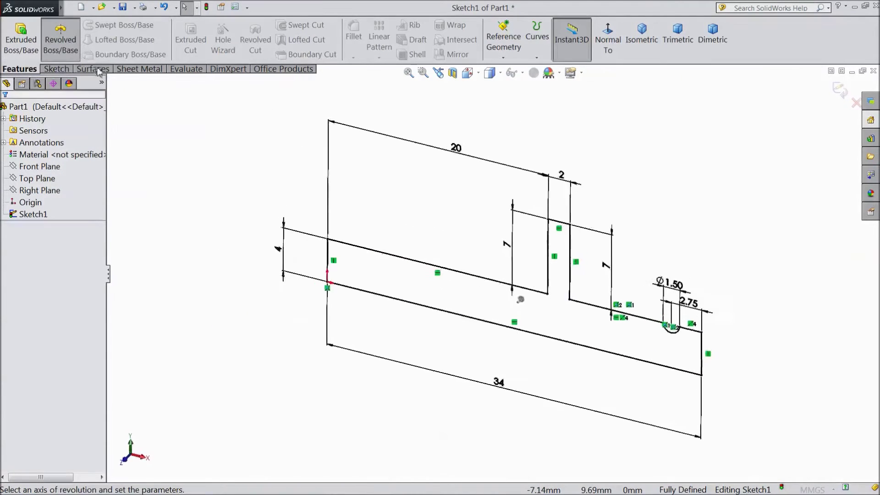
click(495, 330)
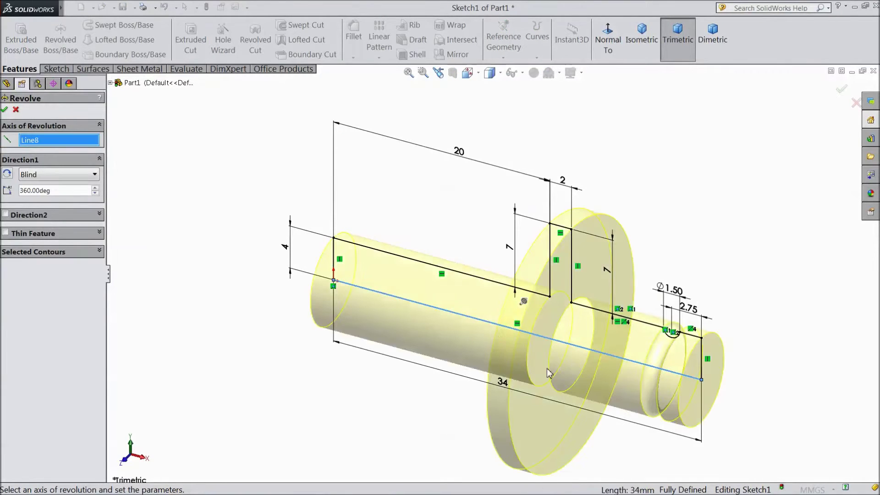
ctrl+middle_drag(548, 372, 518, 343)
scroll(585, 375, down, 2)
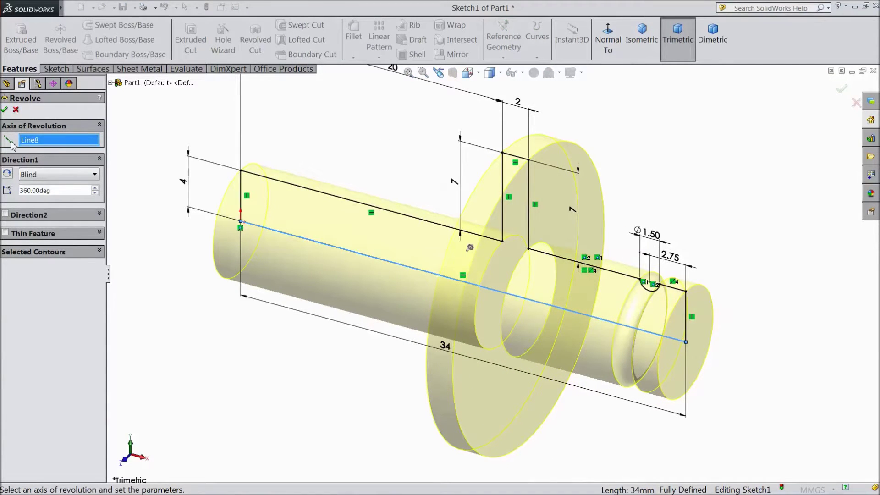
click(4, 110)
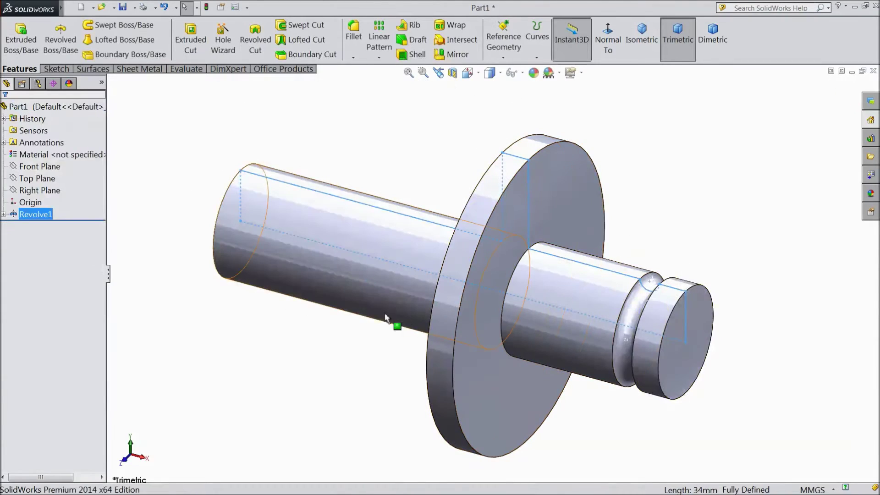
mouse_move(393, 320)
middle_down()
mouse_move(303, 331)
mouse_move(269, 310)
mouse_move(334, 328)
mouse_move(318, 332)
mouse_move(400, 346)
middle_up()
Sketch on the flange face, viewed normal, with a construction circle centred on the origin
click(510, 327)
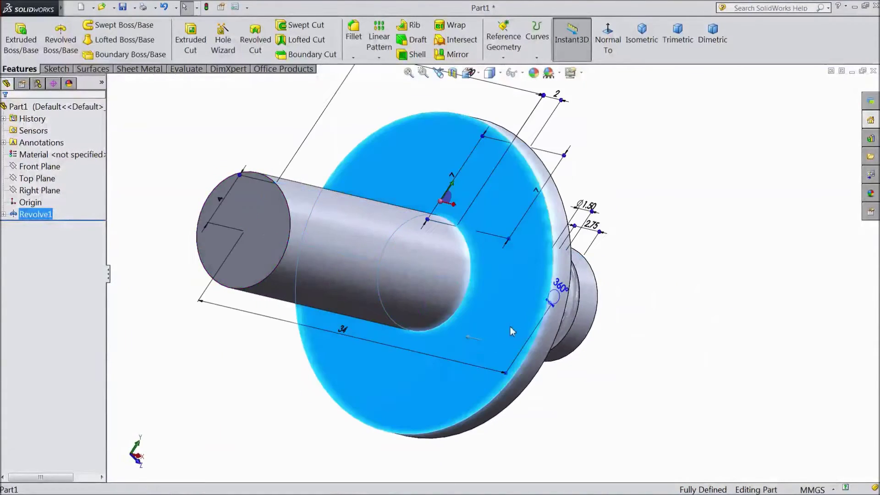
click(516, 317)
click(504, 39)
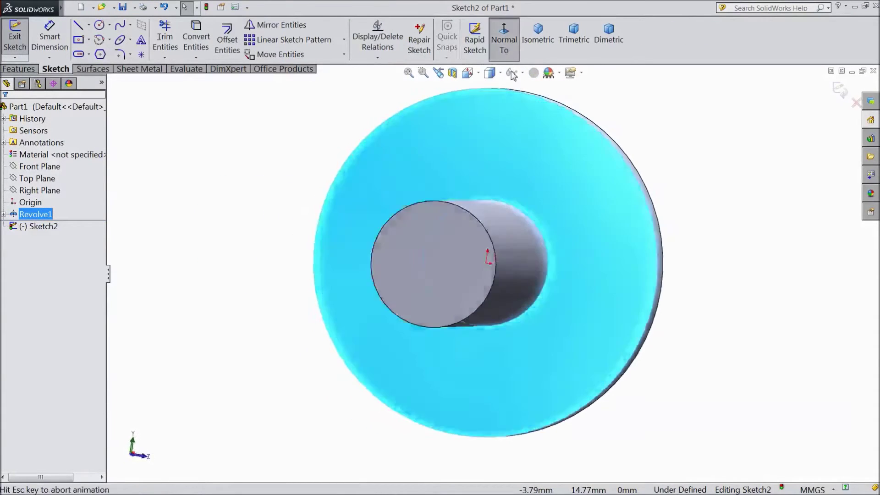
click(100, 26)
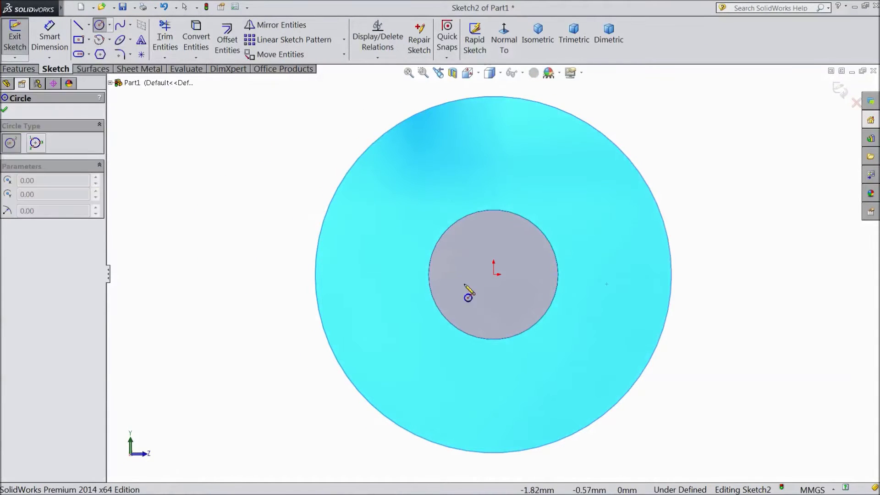
click(494, 275)
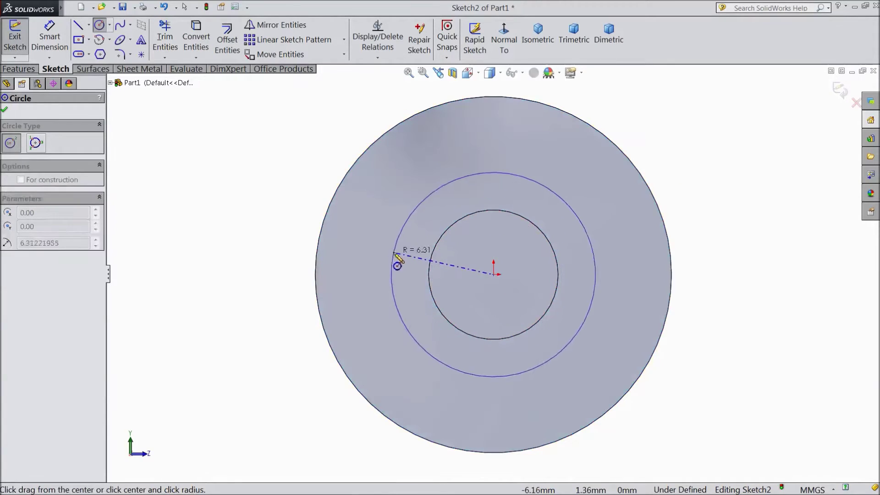
click(364, 253)
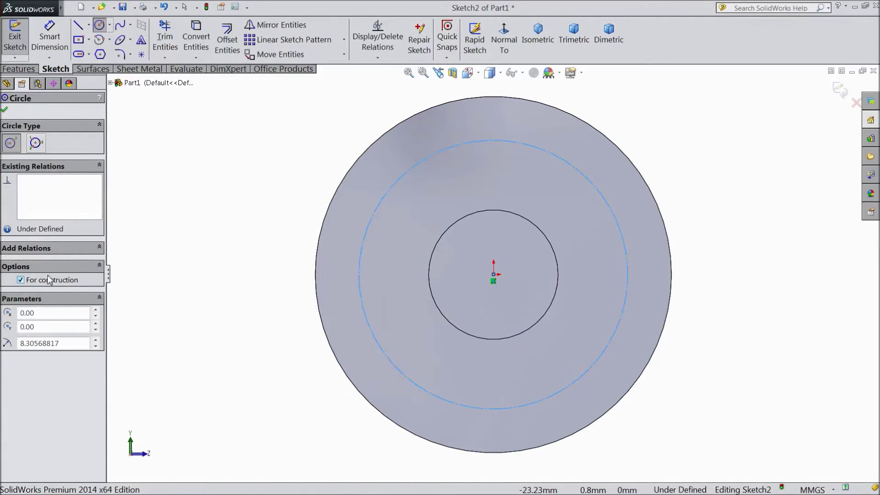
click(4, 112)
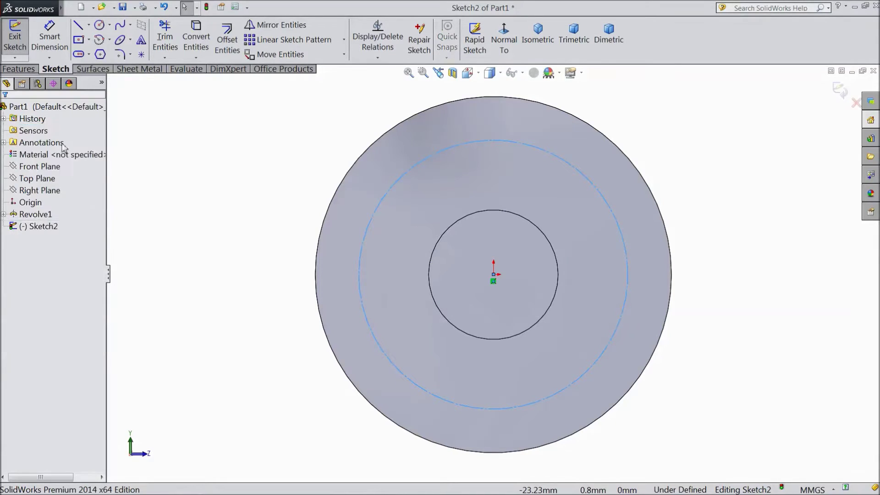
click(88, 24)
Draw a horizontal centerline across the construction circle from left to right quadrant
click(96, 54)
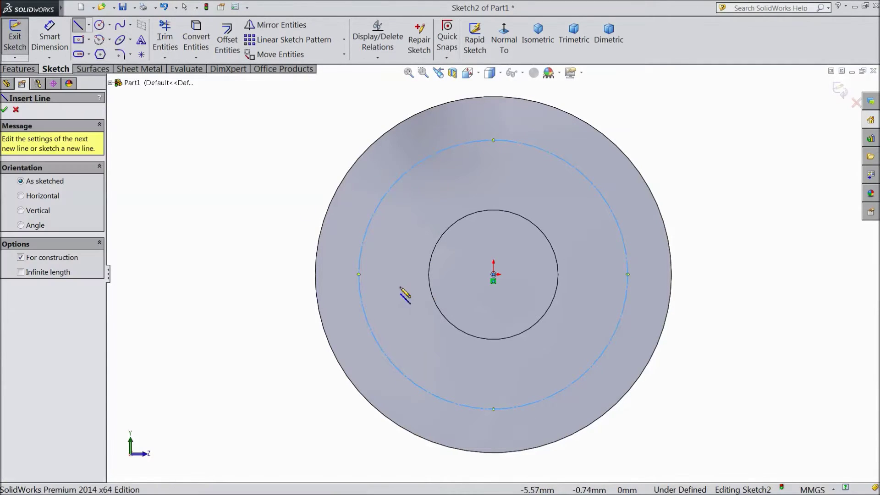
click(360, 274)
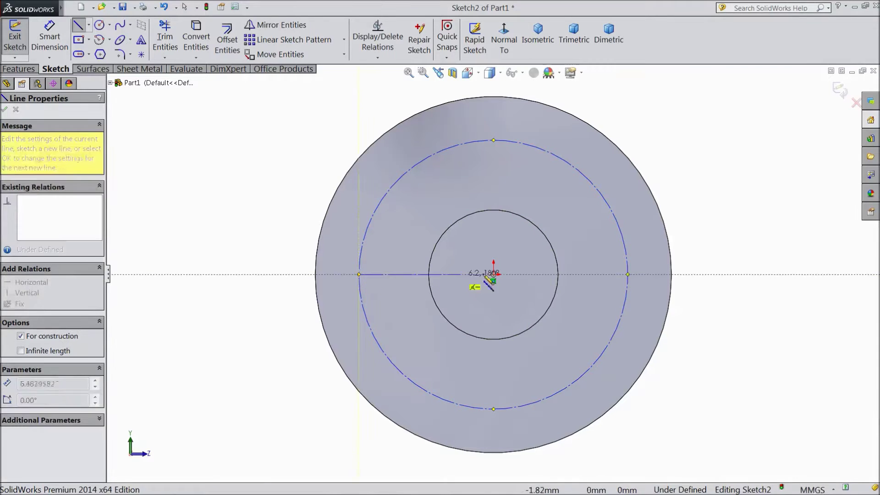
click(627, 275)
right_click(687, 287)
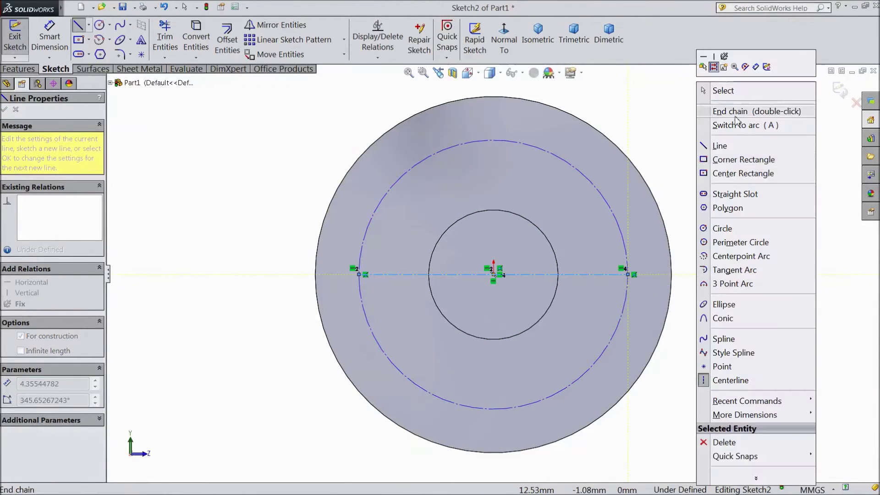
click(722, 90)
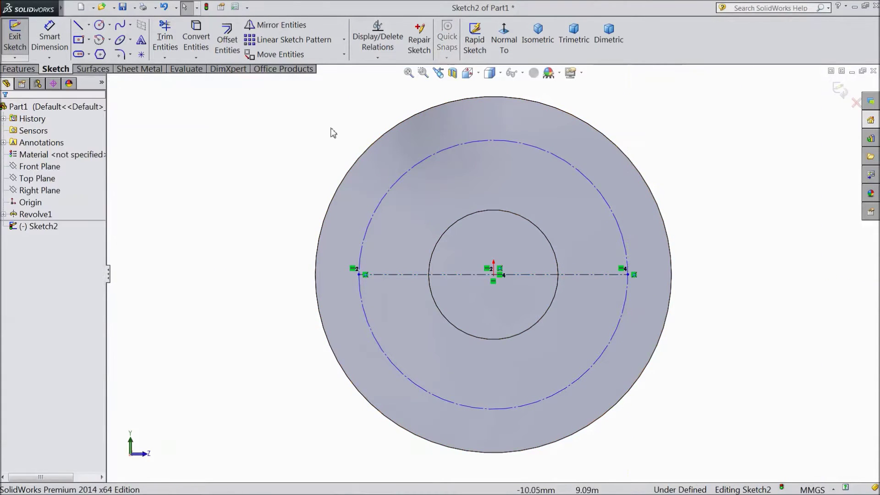
Draw two centerlines from the origin to the circle, one vertical and one angled up-right
click(90, 27)
click(102, 54)
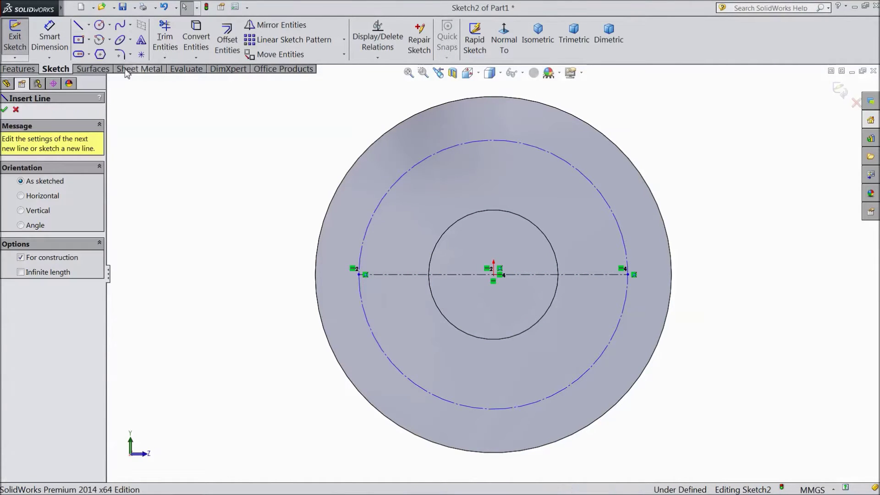
click(496, 276)
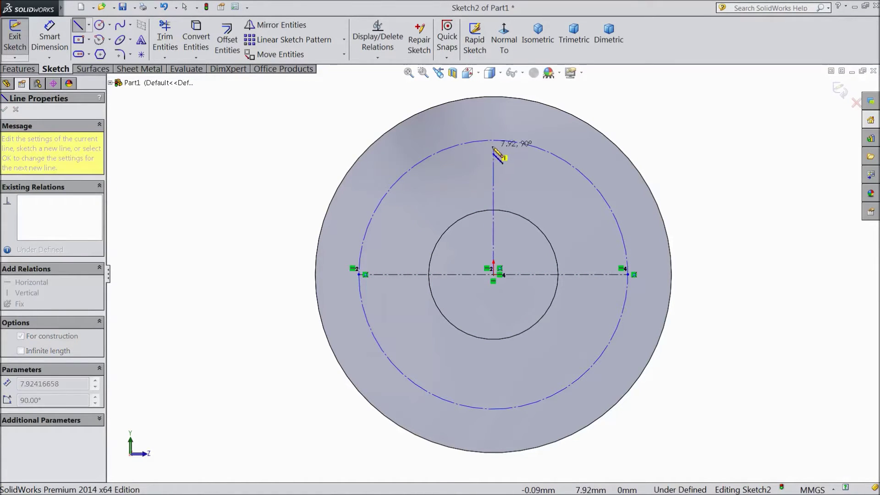
click(544, 148)
right_click(570, 128)
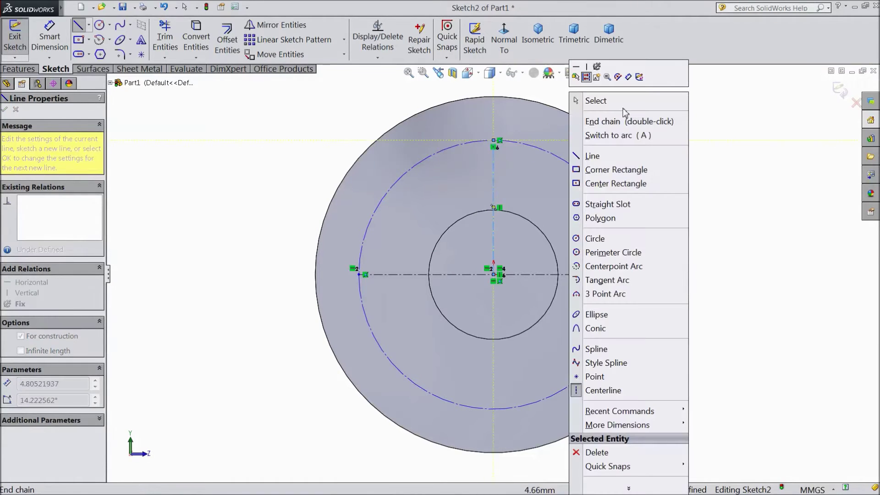
click(606, 100)
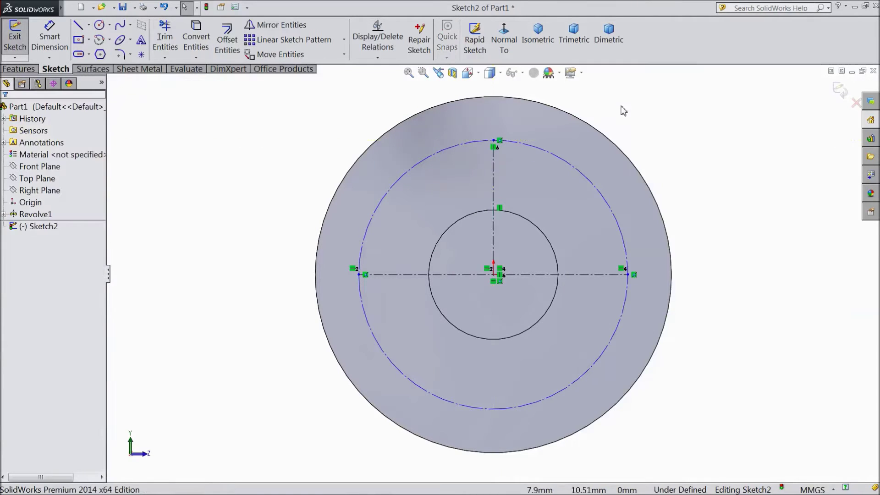
click(90, 26)
click(104, 50)
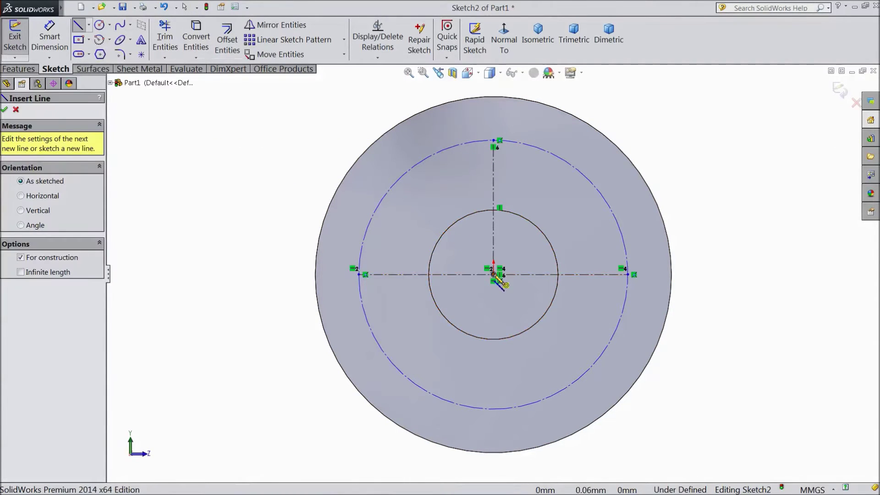
click(493, 275)
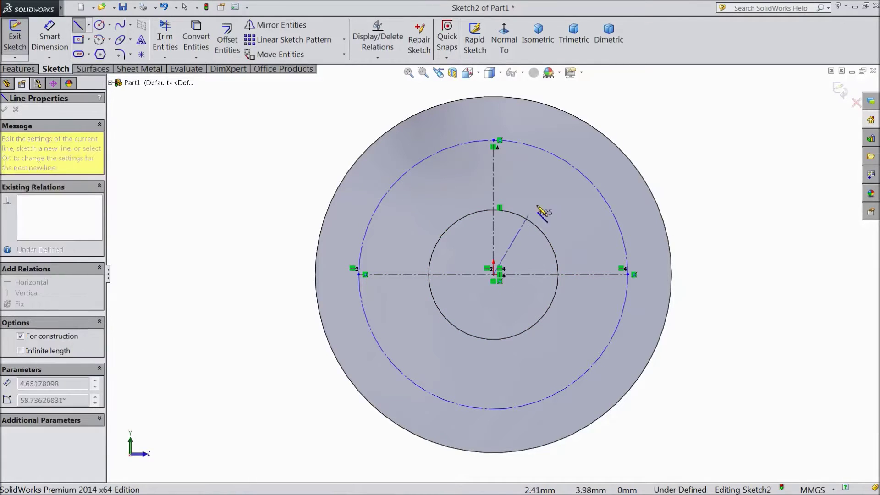
click(579, 177)
right_click(658, 154)
click(687, 100)
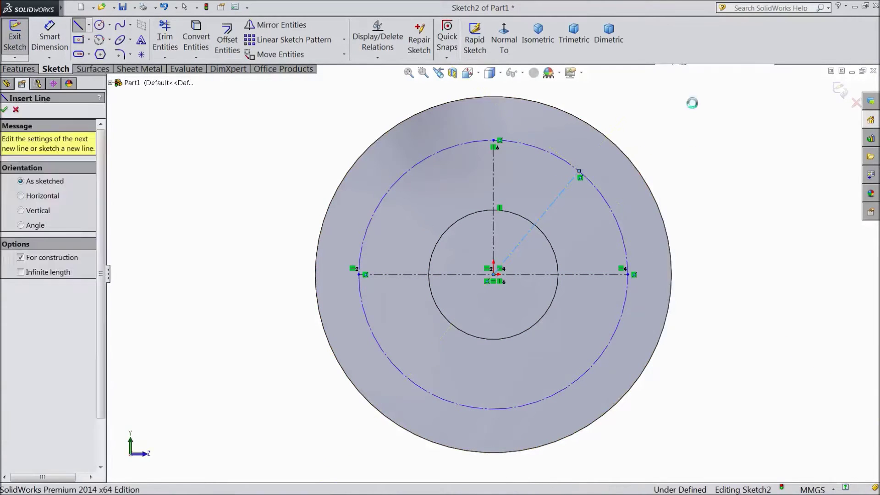
click(49, 38)
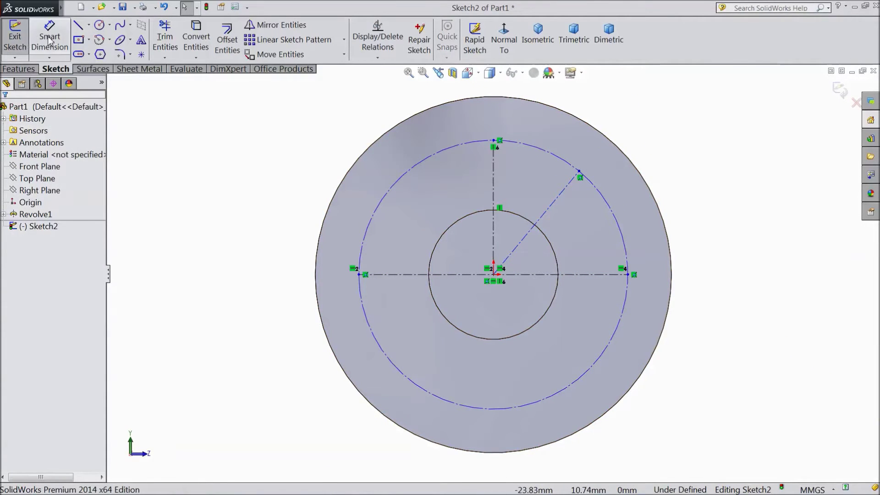
Dimension the angle between the vertical and angled centerlines to 45°
click(493, 194)
click(547, 215)
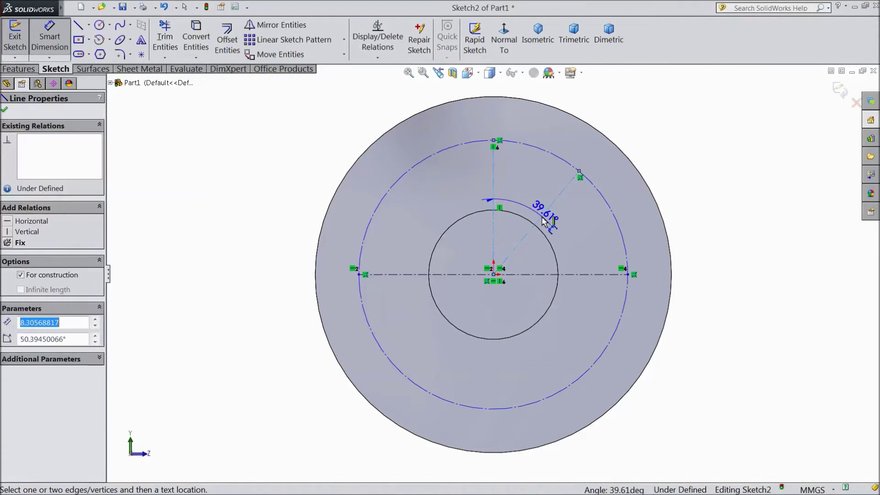
click(550, 147)
text(45)
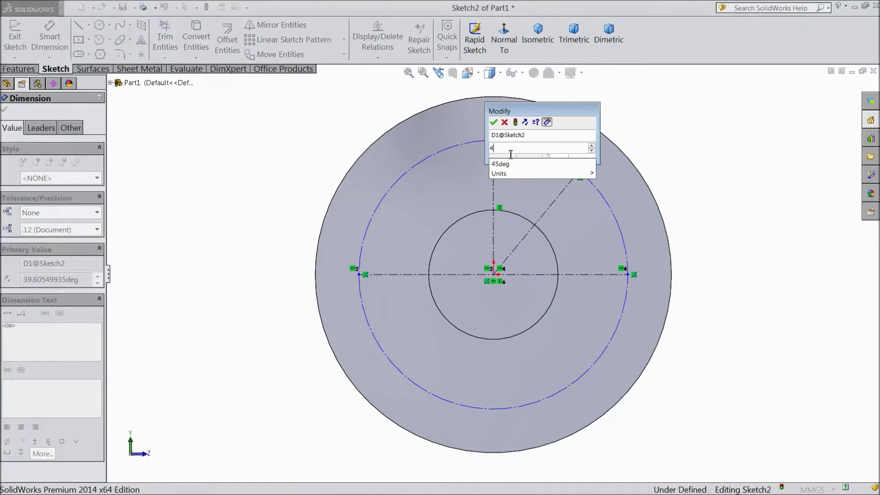
click(493, 122)
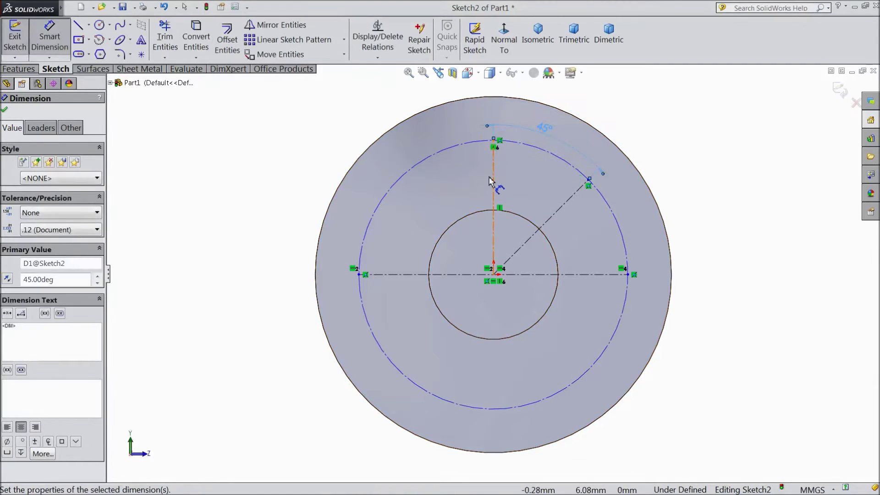
click(5, 111)
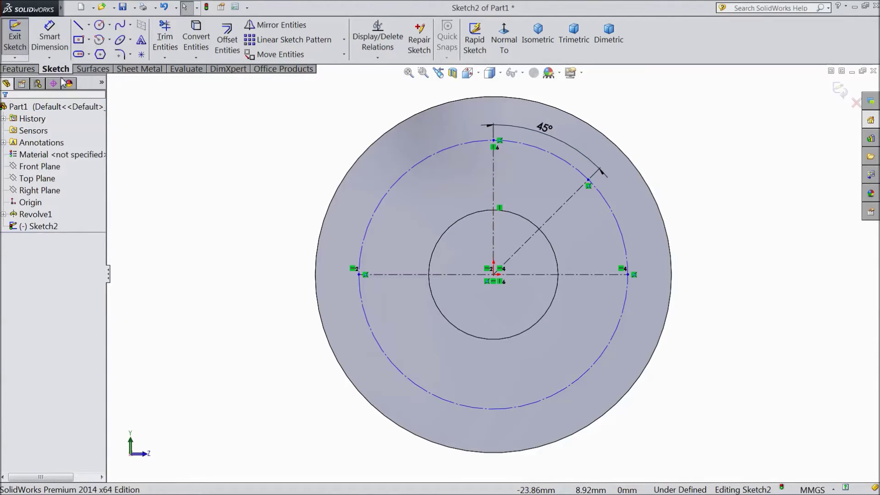
Dimension the construction circle to a 14 mm diameter, fully defining the sketch
click(380, 209)
click(270, 274)
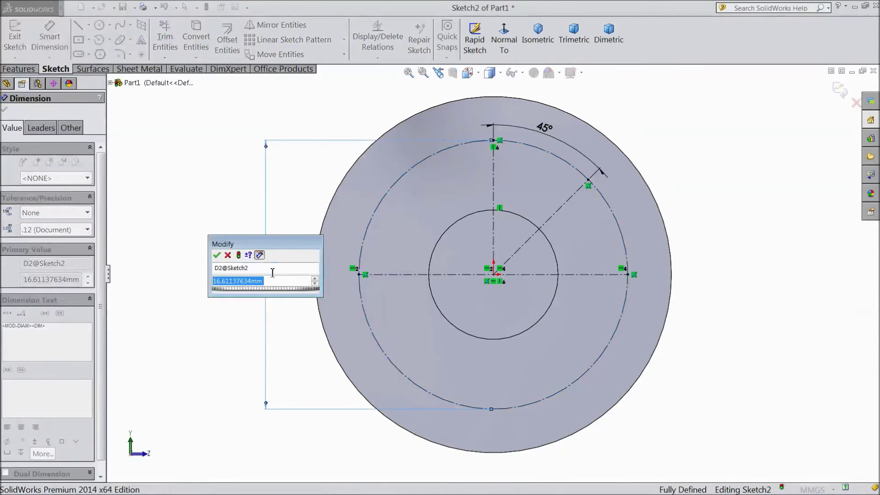
text(14)
click(217, 256)
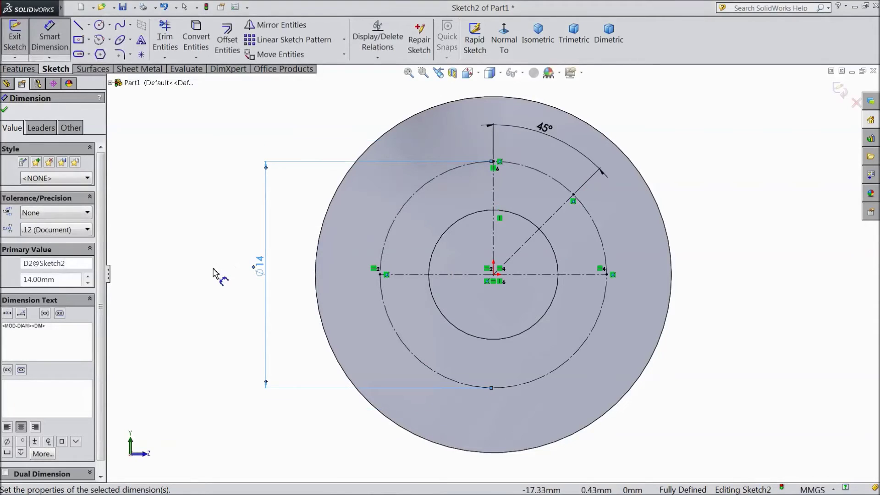
click(5, 111)
key(Escape)
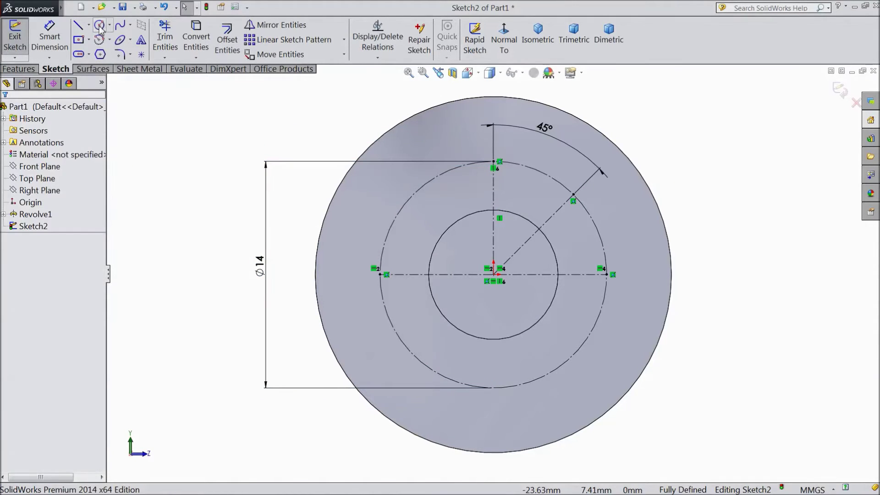
click(100, 26)
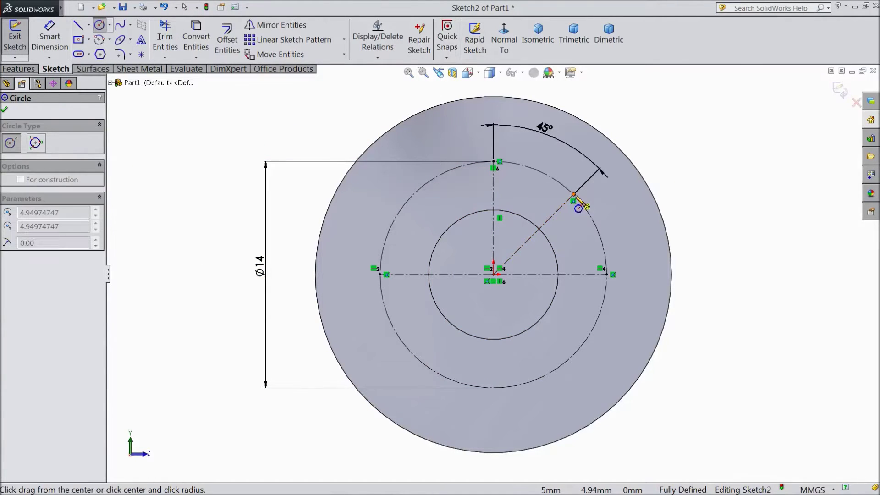
Add a Ø3.10 circle centred at the angled centerline's end on the Ø14 circle
click(574, 196)
click(594, 216)
click(60, 52)
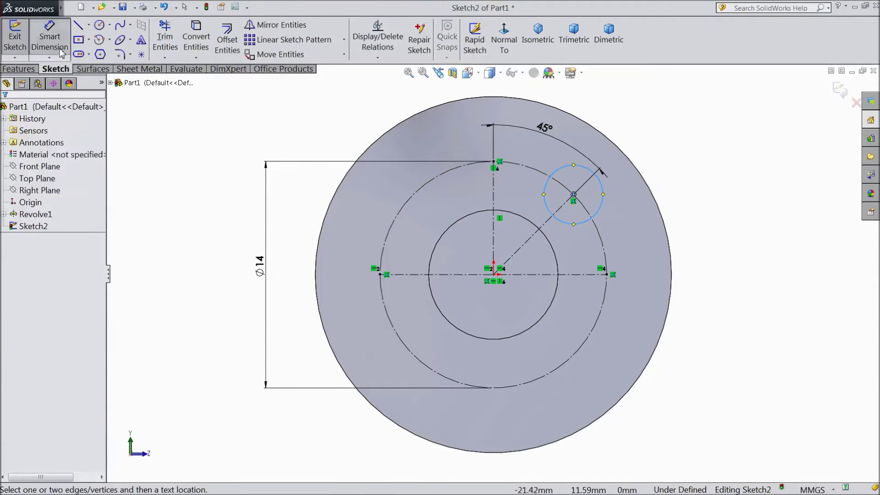
click(602, 218)
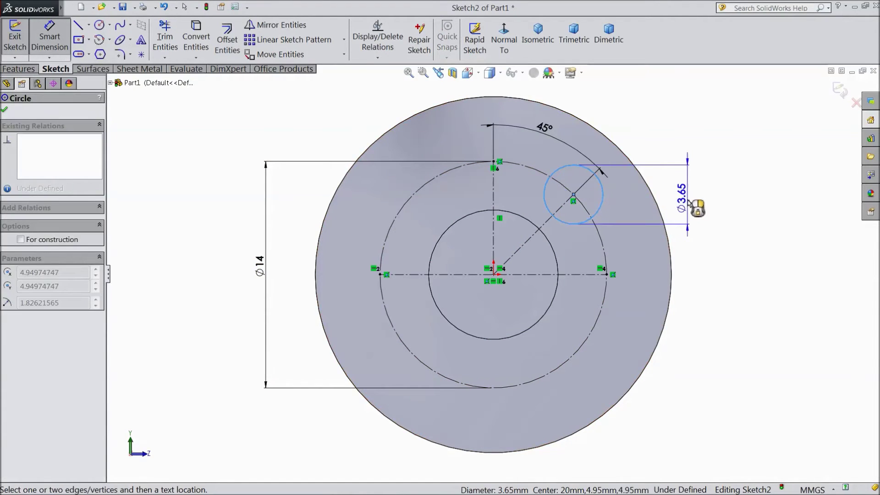
click(687, 160)
text(3.1)
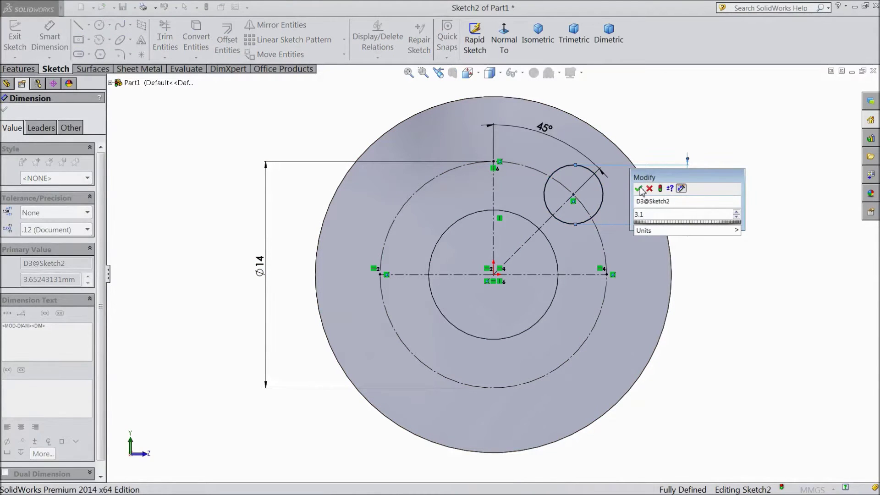
click(639, 187)
click(4, 108)
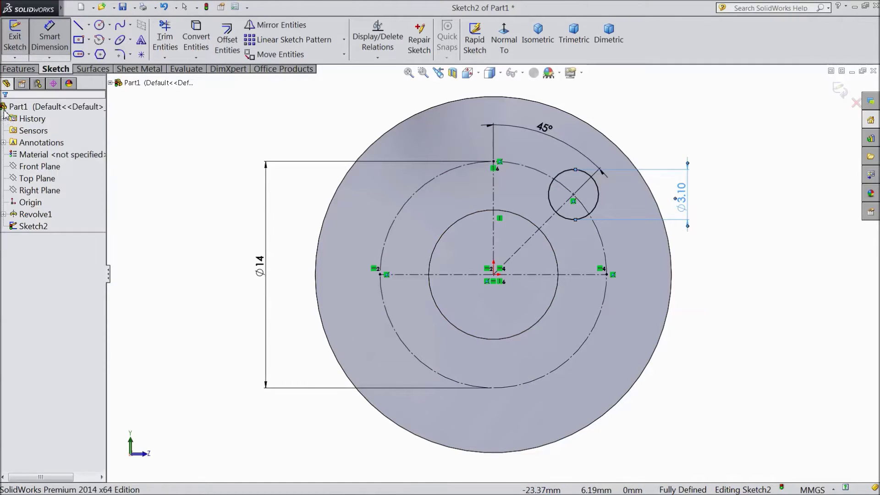
click(279, 24)
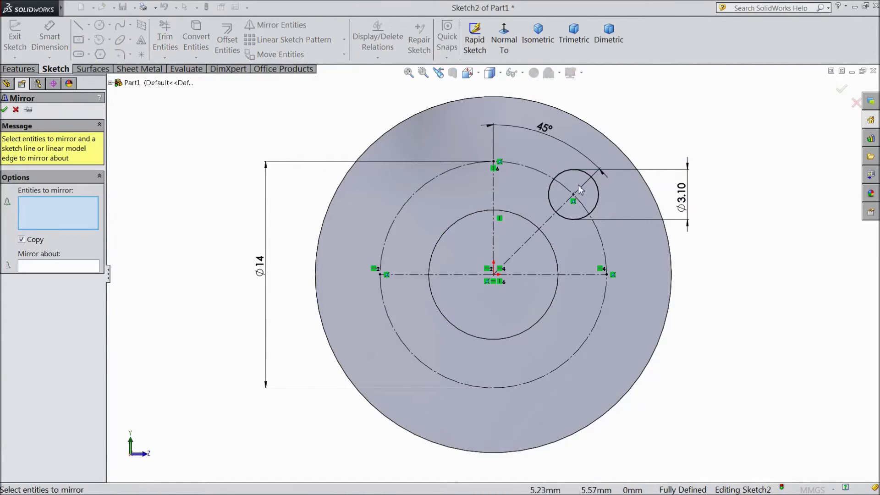
Mirror the Ø3.10 circle across the vertical centreline to get the left-hand hole
click(567, 177)
click(88, 268)
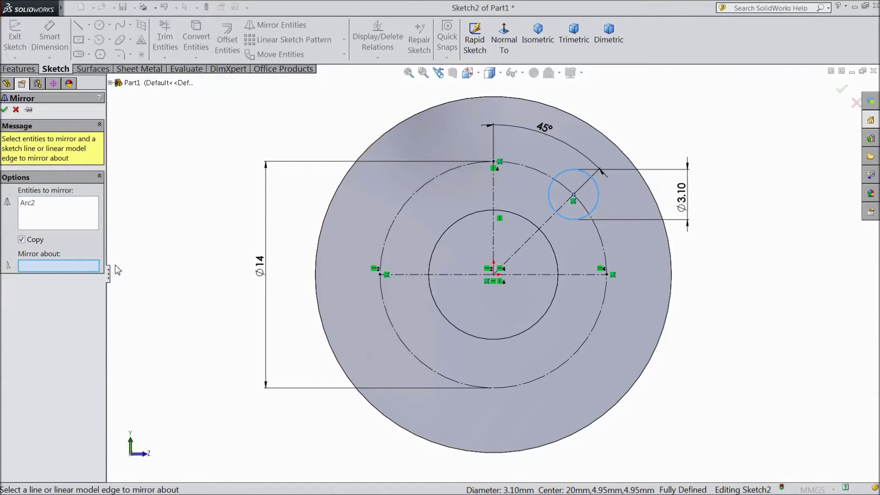
click(495, 198)
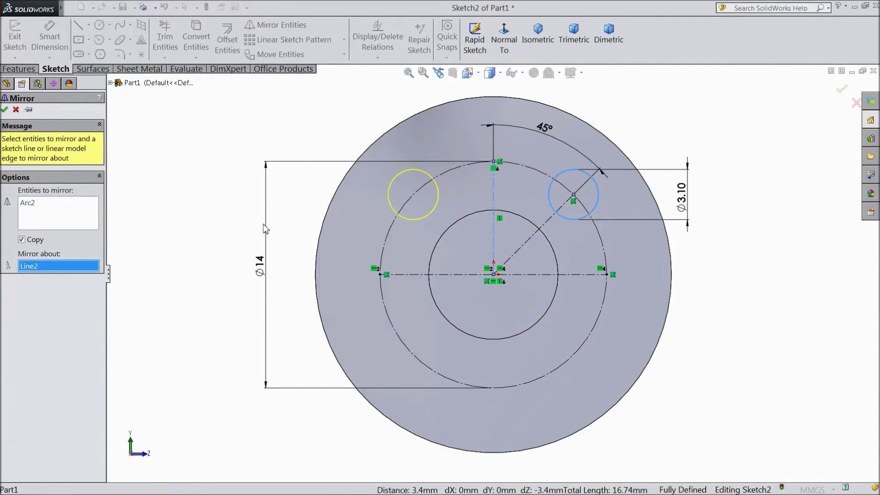
click(5, 110)
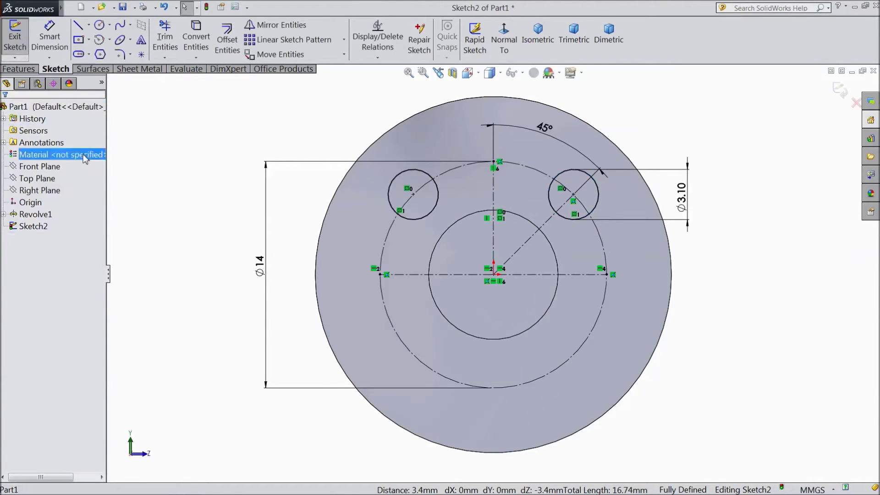
Mirror both upper circles across the horizontal centreline, giving four holes on the Ø14 bolt circle
click(283, 24)
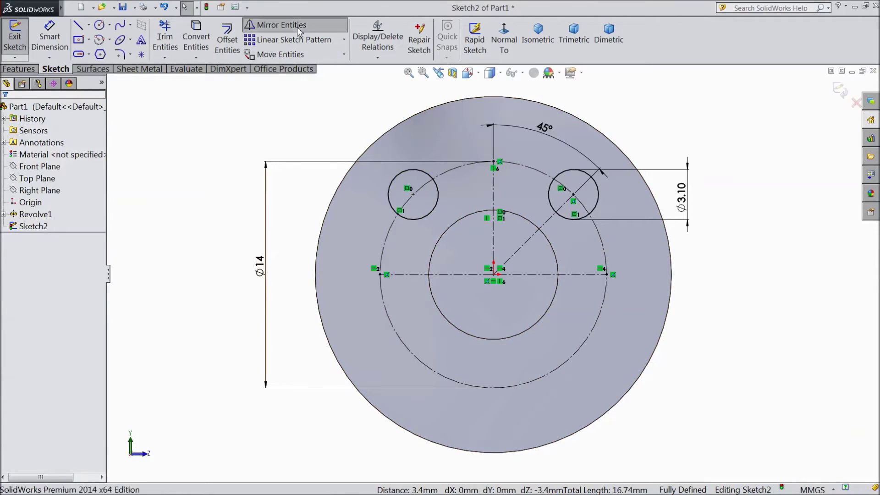
click(427, 221)
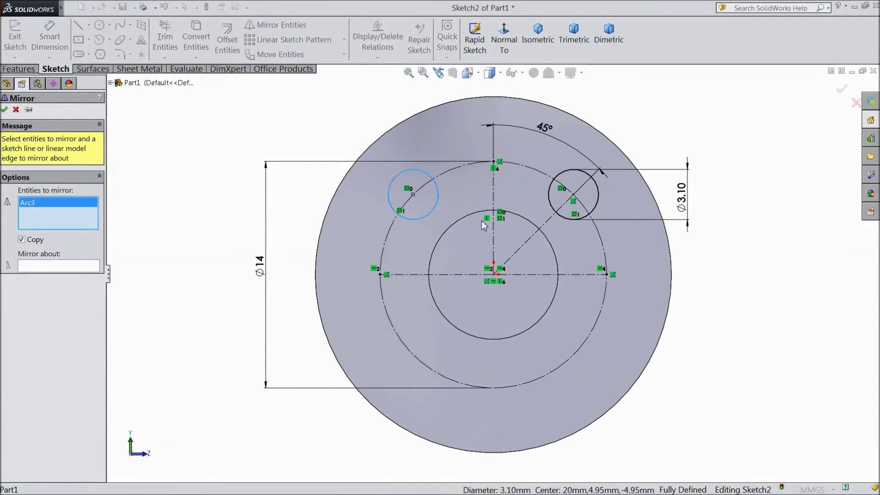
click(593, 212)
click(65, 268)
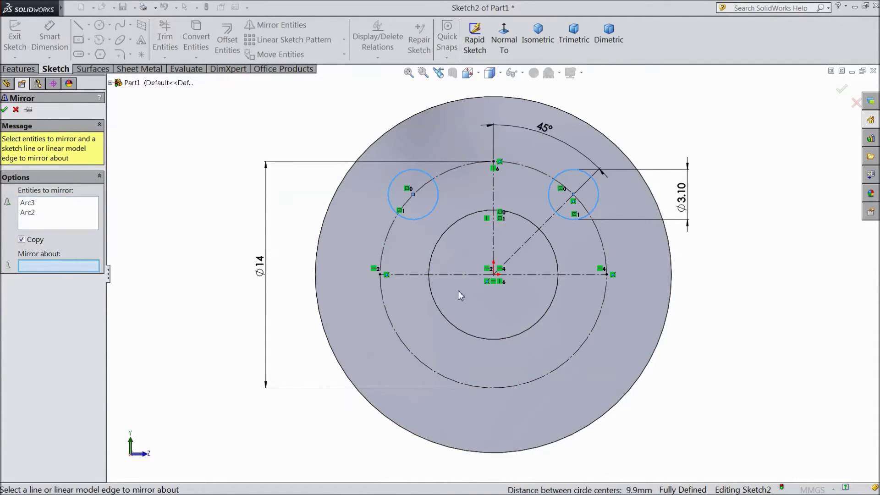
click(467, 276)
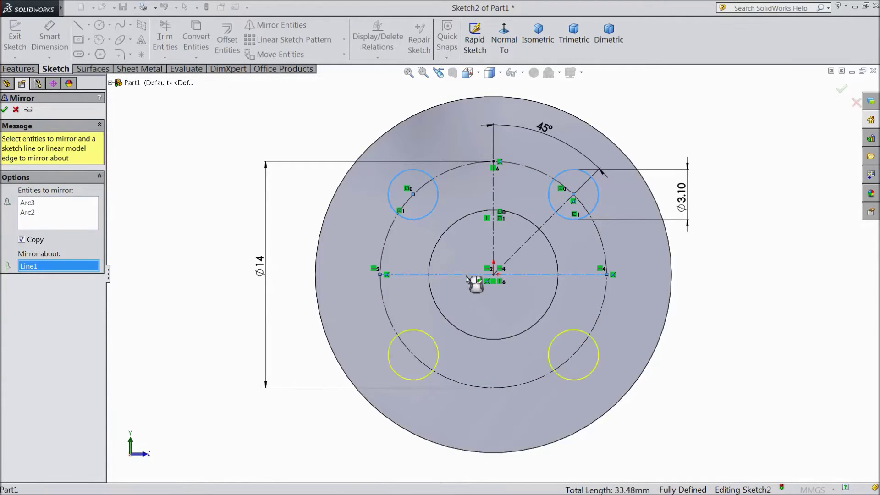
click(4, 110)
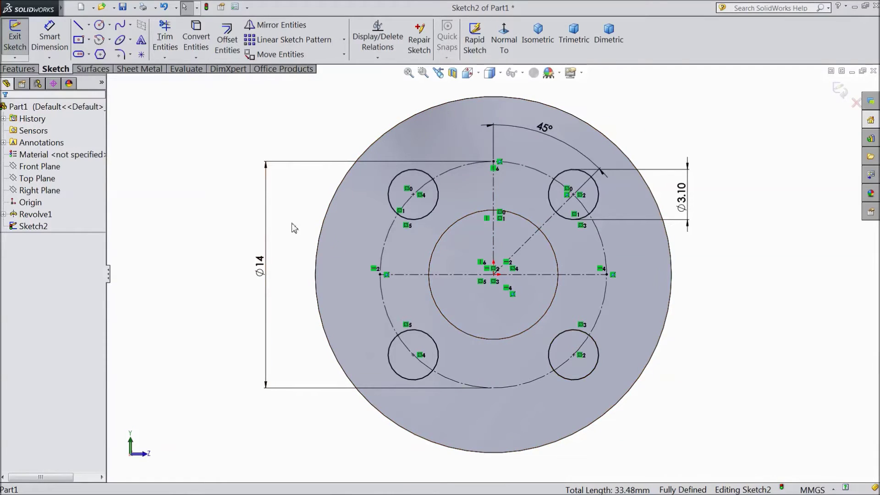
click(27, 70)
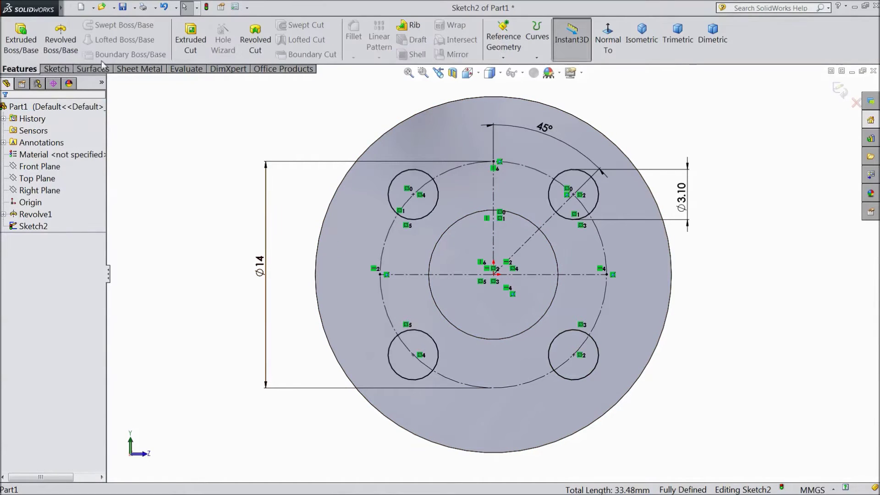
Extrude-cut the four circles Through All to make Cut-Extrude1 through the flange
click(191, 39)
mouse_move(249, 138)
middle_down()
mouse_move(111, 109)
mouse_move(135, 209)
mouse_move(138, 159)
mouse_move(167, 138)
middle_up()
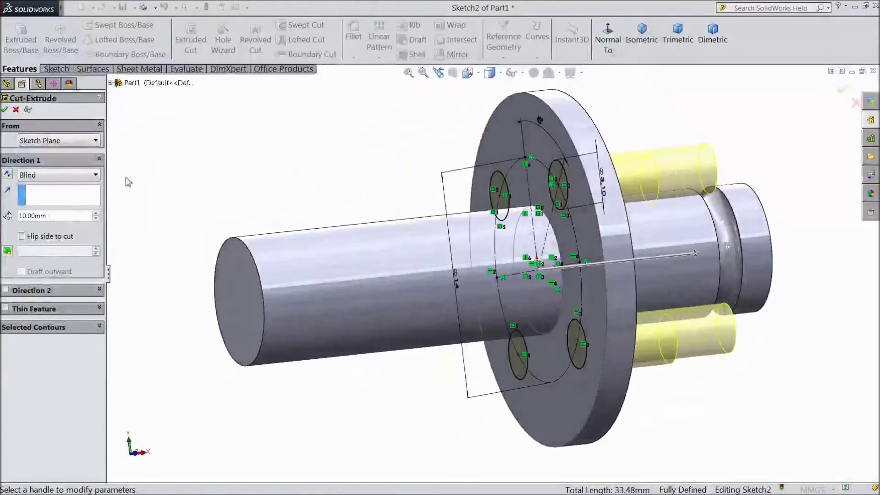
click(58, 175)
click(55, 197)
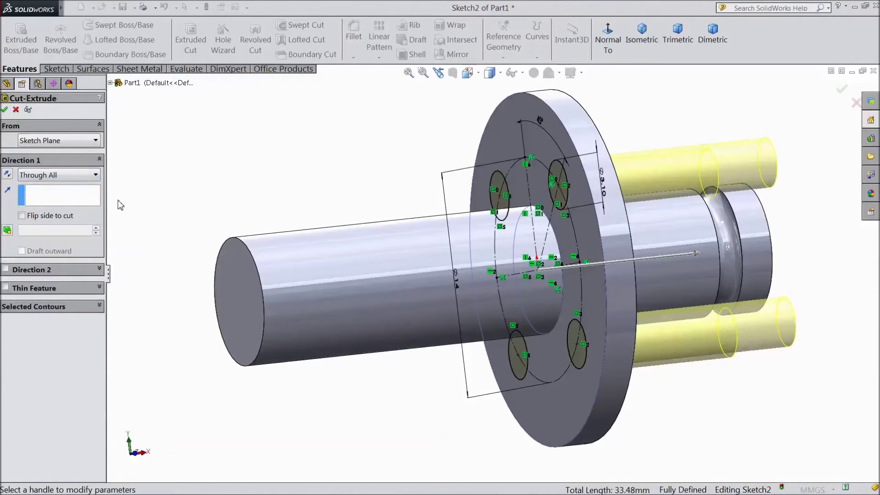
middle_drag(118, 204, 195, 208)
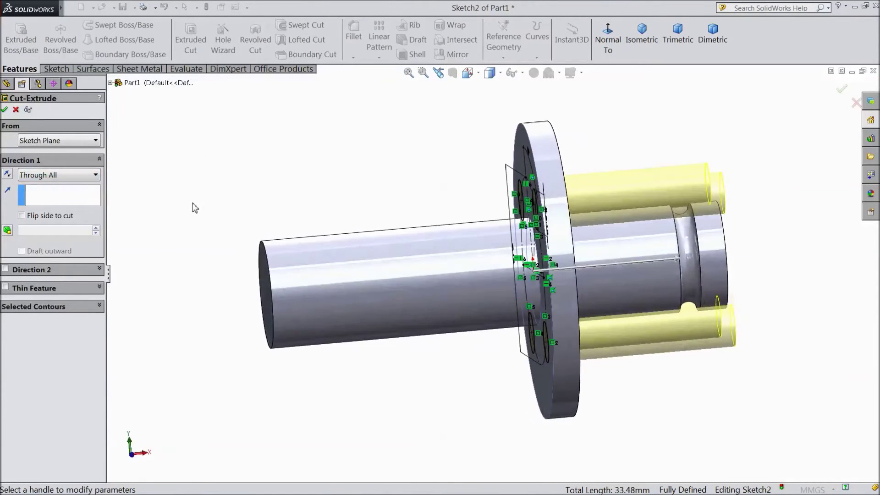
click(4, 109)
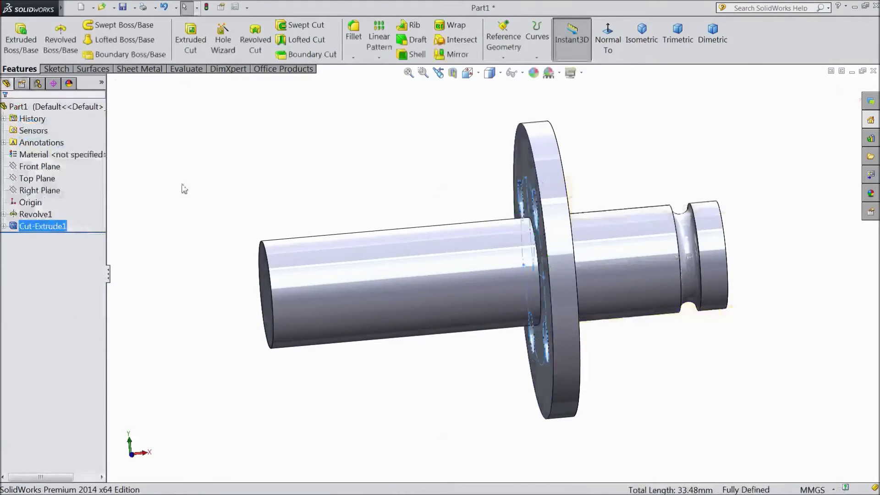
mouse_move(181, 190)
middle_down()
mouse_move(331, 192)
mouse_move(320, 181)
mouse_move(296, 183)
mouse_move(341, 184)
mouse_move(459, 246)
middle_up()
click(324, 186)
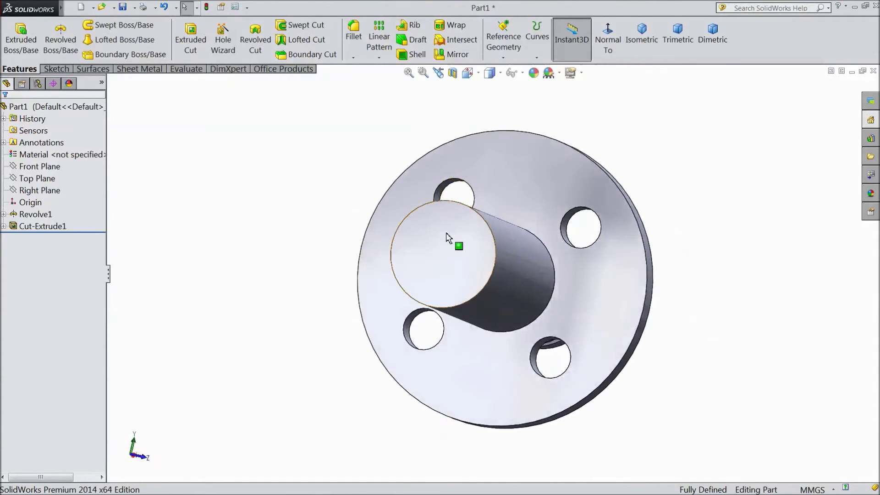
Start Sketch3 on the shaft's end face, normal to it, with a circle centred on the origin
click(461, 270)
click(486, 237)
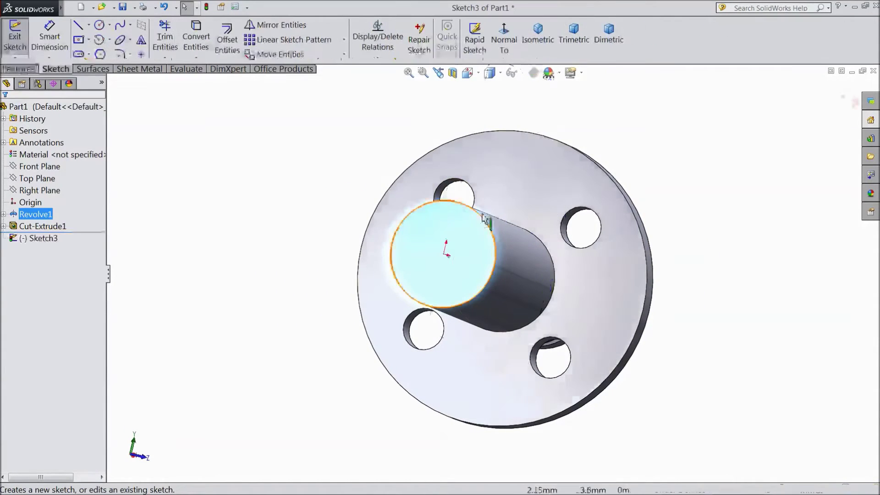
click(503, 47)
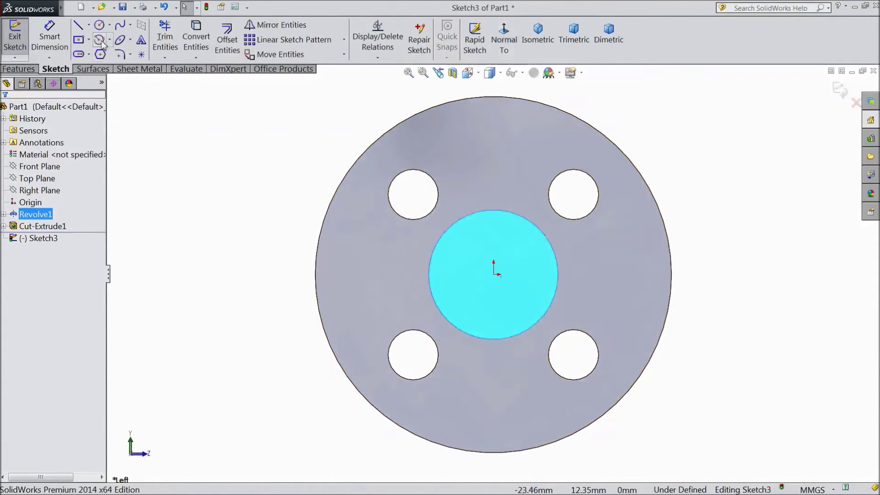
click(100, 26)
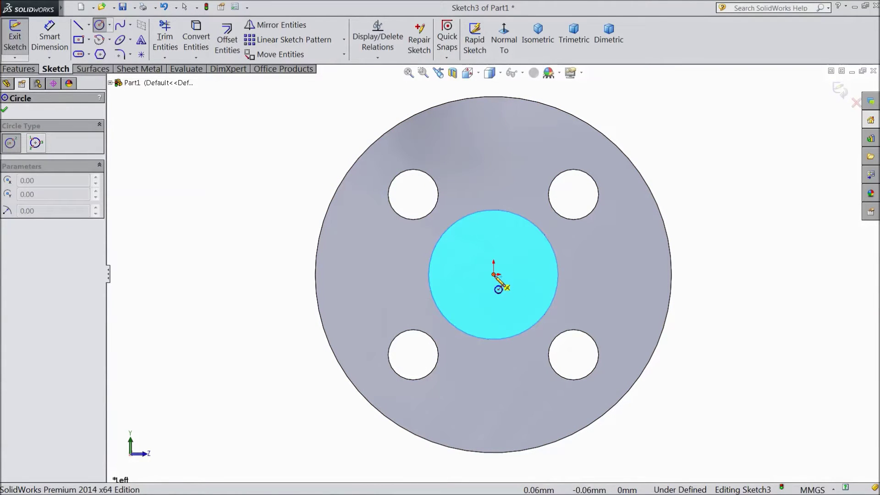
click(493, 274)
click(493, 305)
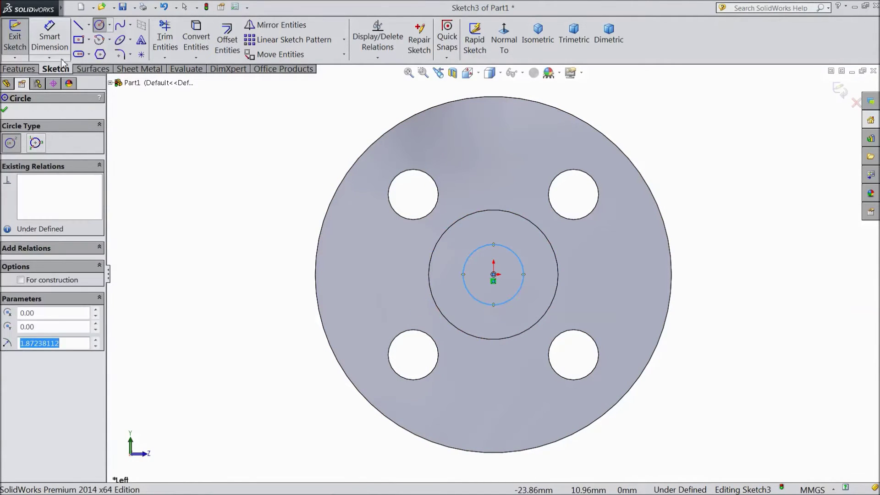
Dimension the circle to Ø5 mm and exit the sketch
click(50, 41)
click(465, 277)
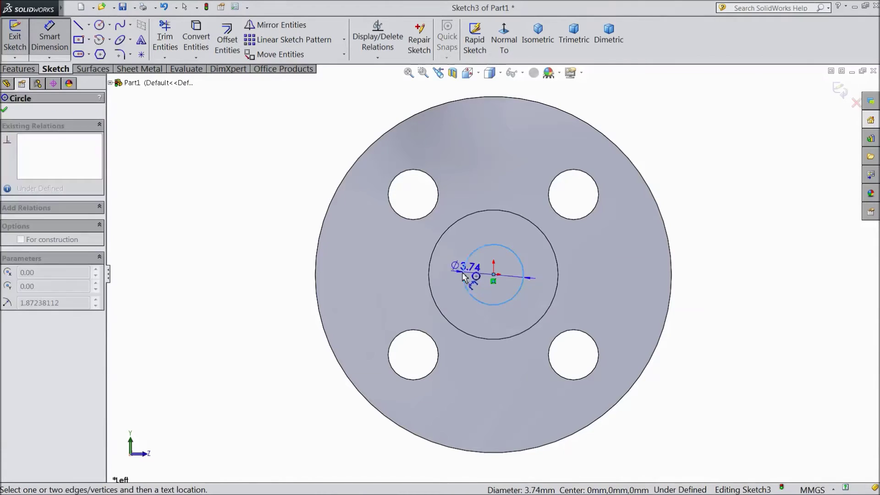
click(289, 278)
text(5)
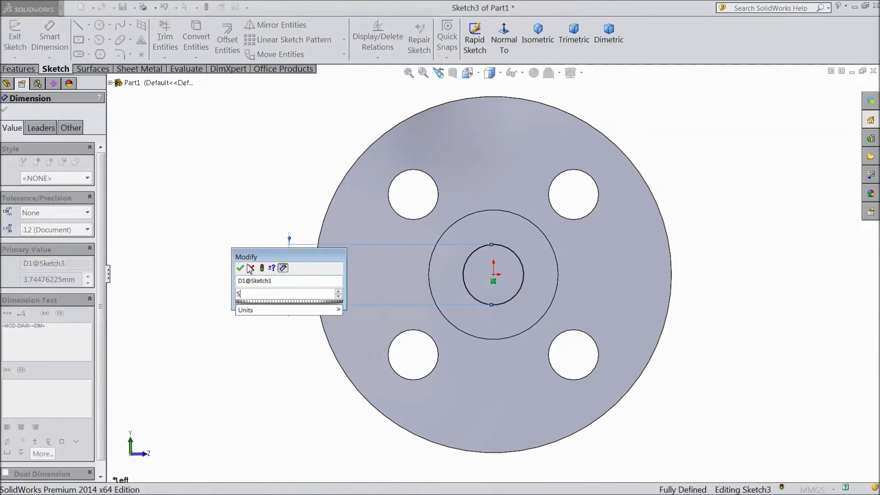
click(240, 267)
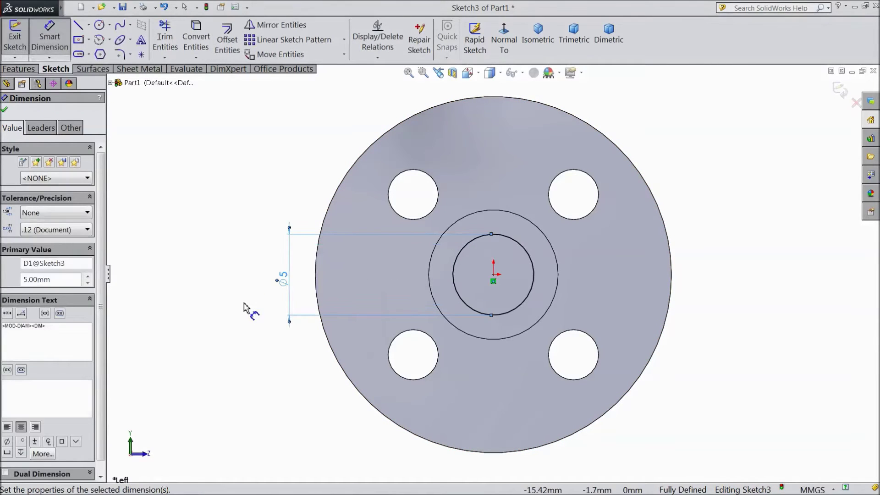
click(4, 112)
click(15, 38)
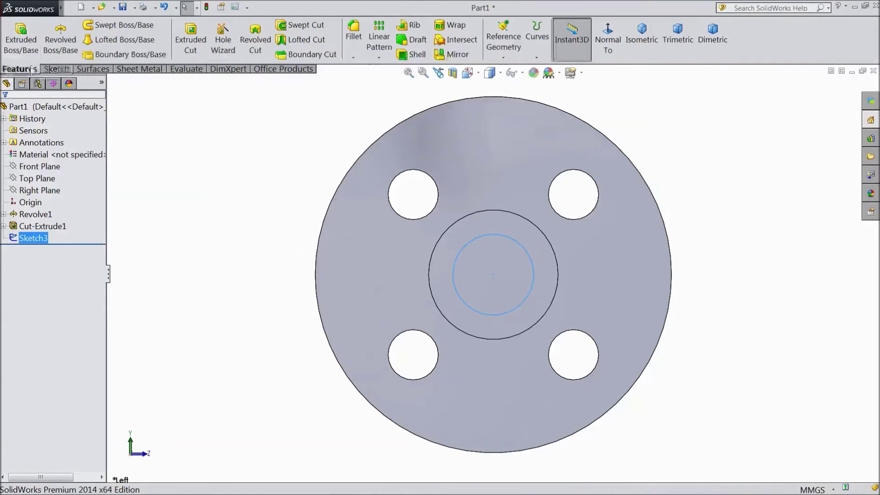
Extrude-cut the Ø5 circle Through All as Cut-Extrude2 and return to the Trimetric view
click(190, 47)
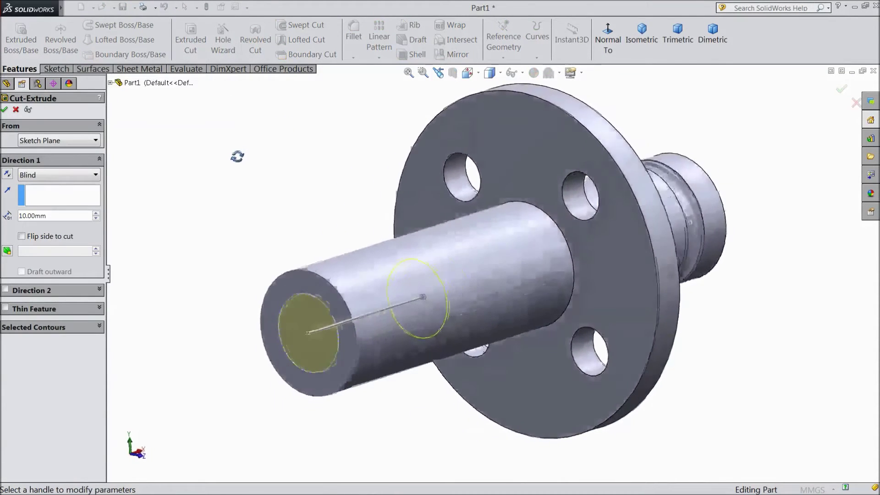
click(31, 175)
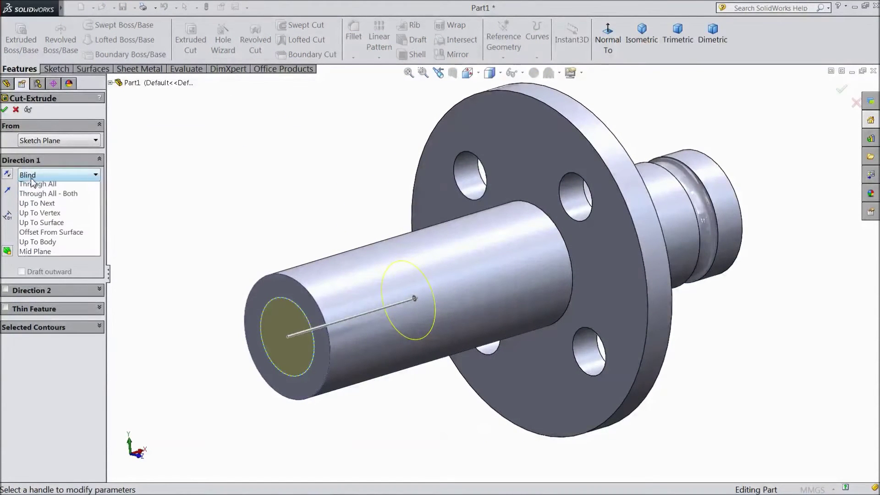
click(58, 199)
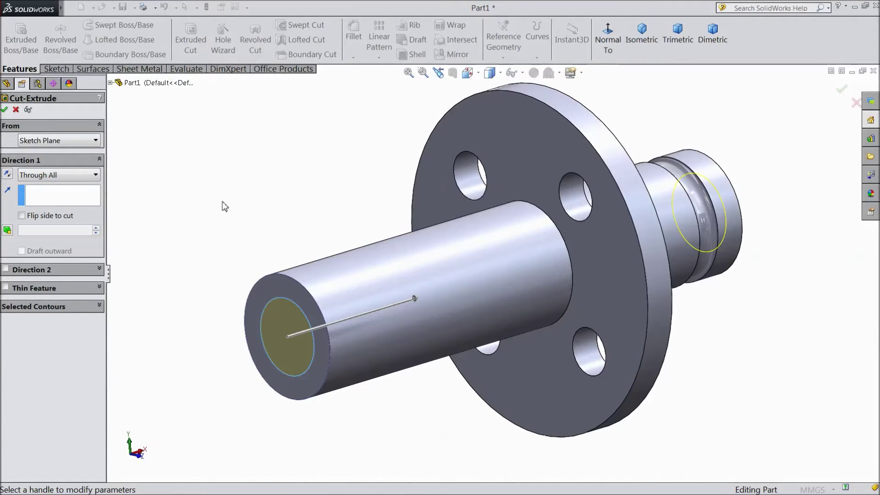
click(5, 110)
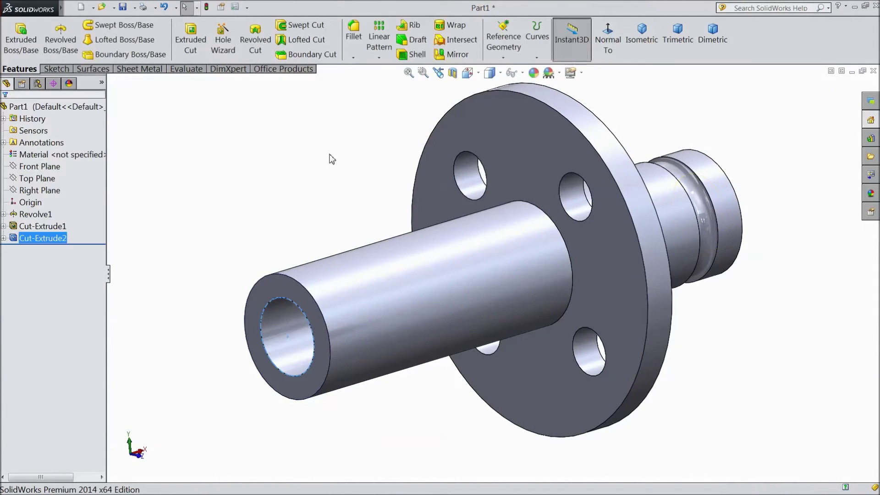
mouse_move(330, 159)
middle_down()
mouse_move(188, 203)
mouse_move(209, 204)
mouse_move(282, 161)
mouse_move(324, 150)
middle_up()
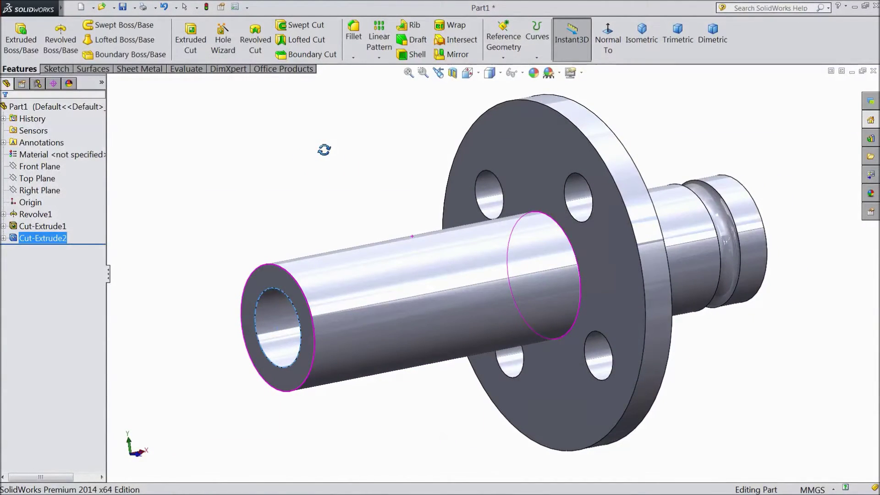
middle_drag(324, 149, 325, 151)
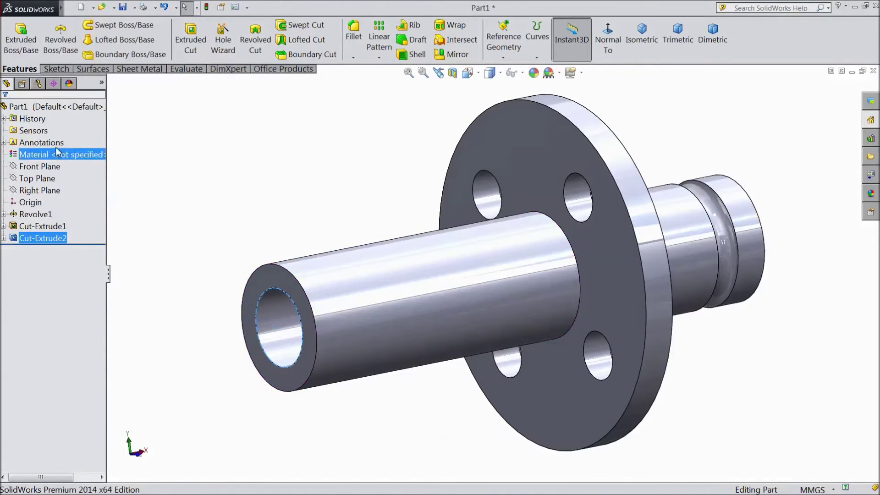
click(683, 40)
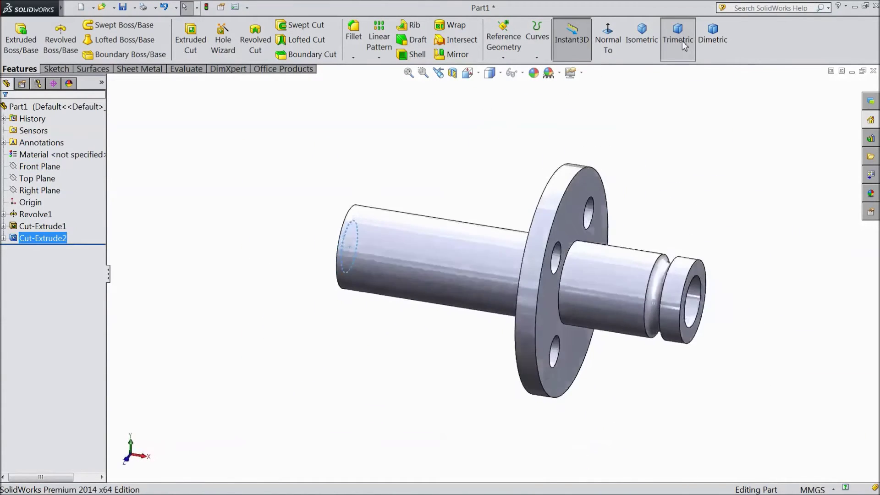
Create Plane1 as a reference plane offset 4 mm from the Top Plane
click(48, 182)
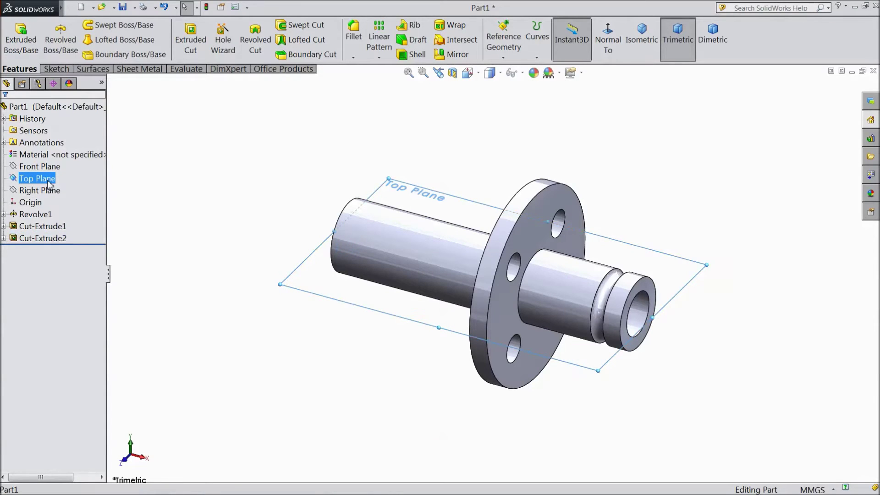
click(503, 57)
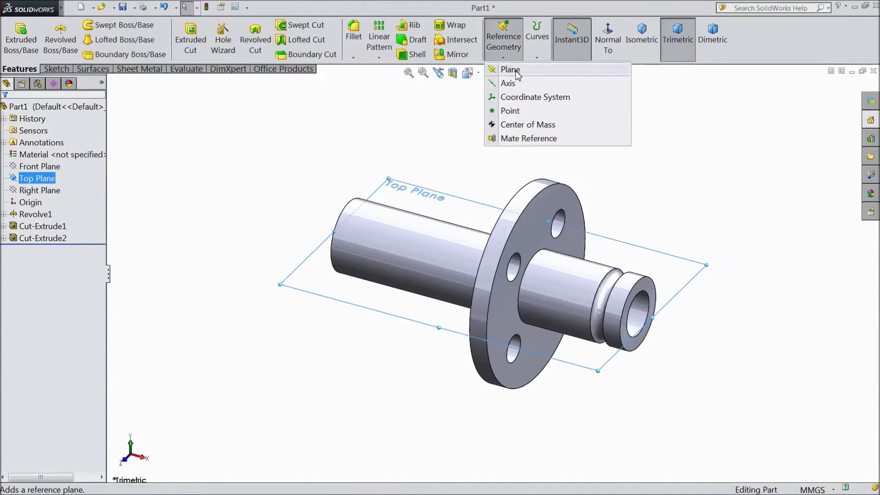
click(516, 74)
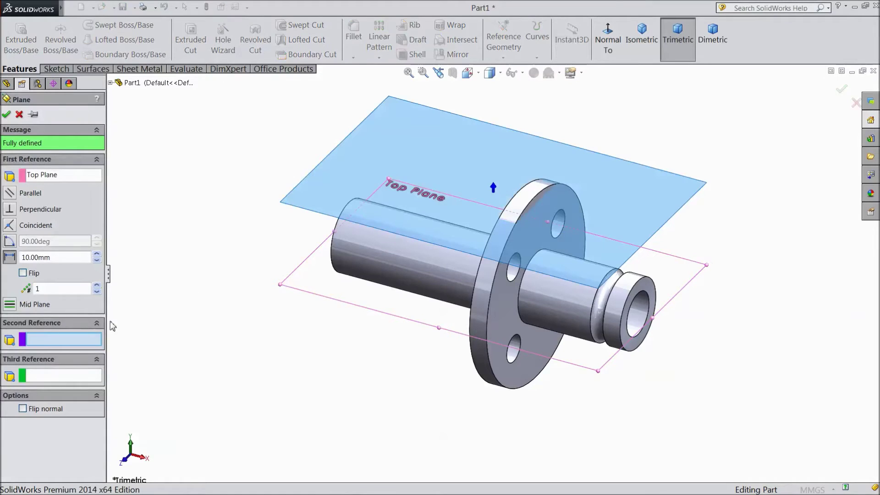
middle_drag(171, 324, 181, 294)
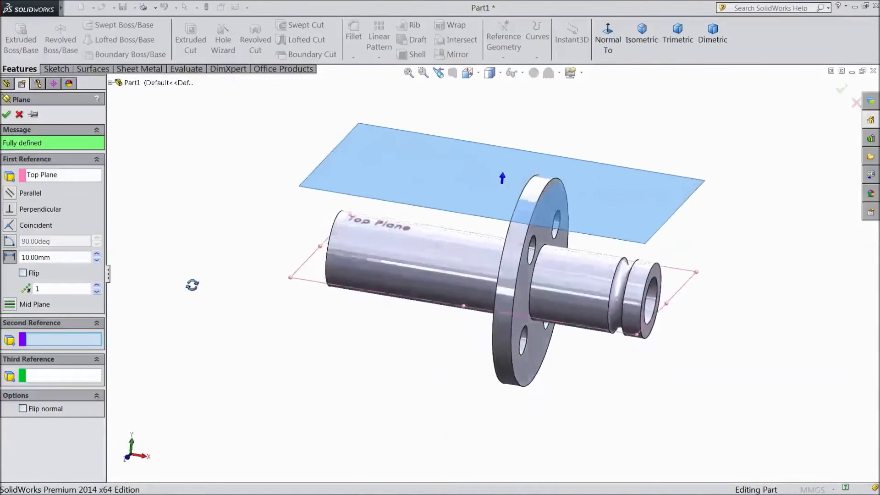
drag(53, 257, 23, 260)
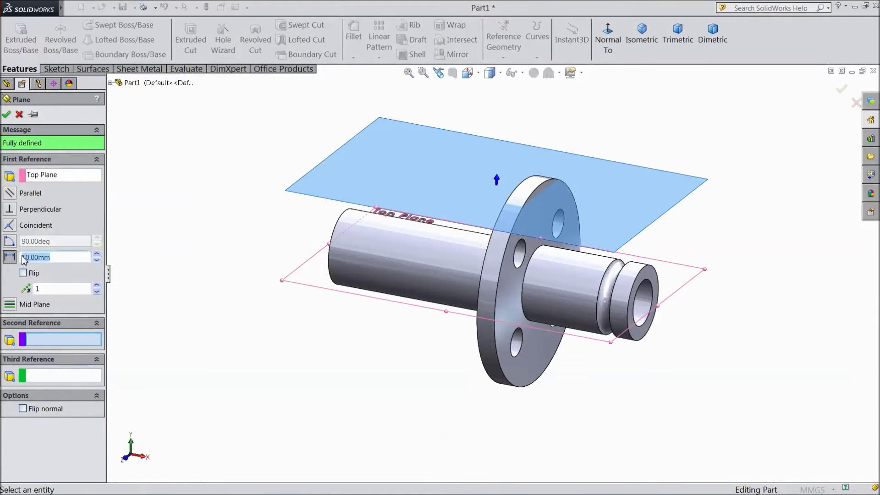
text(4)
key(Return)
text(.00mm)
mouse_move(240, 310)
middle_down()
mouse_move(245, 329)
mouse_move(249, 323)
middle_up()
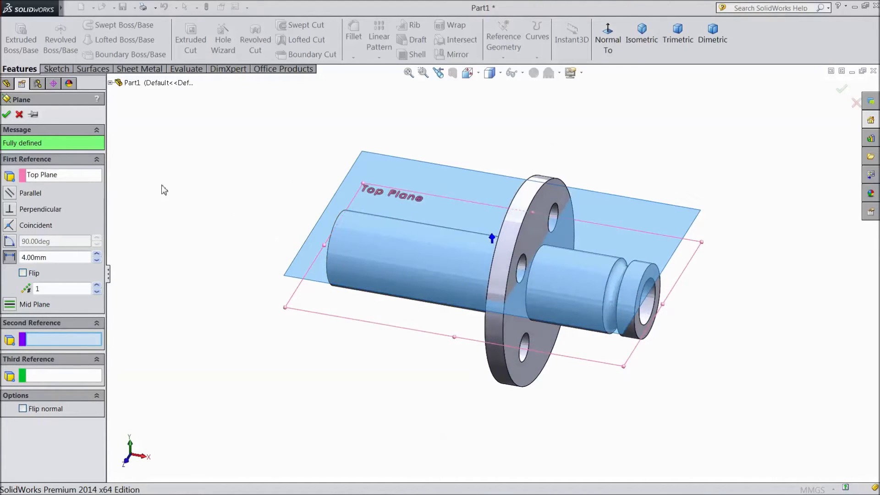
click(6, 114)
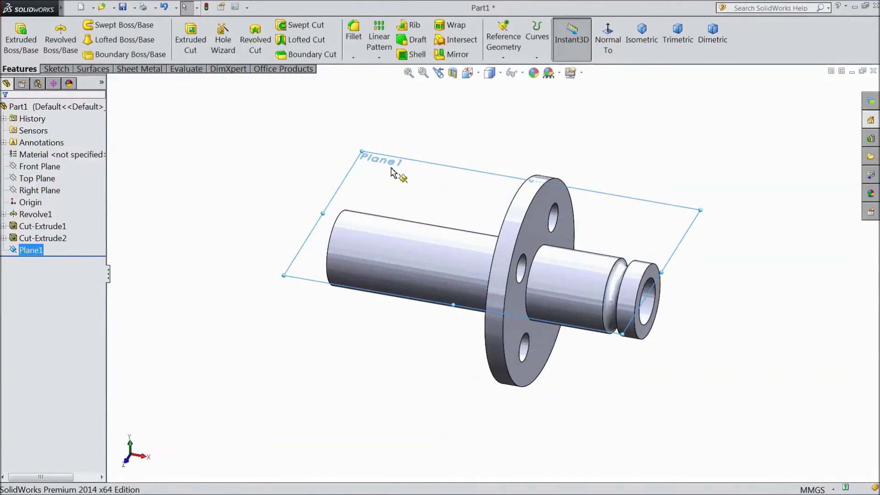
Start Sketch4 on Plane1 with a centre rectangle drawn over the shaft
click(432, 140)
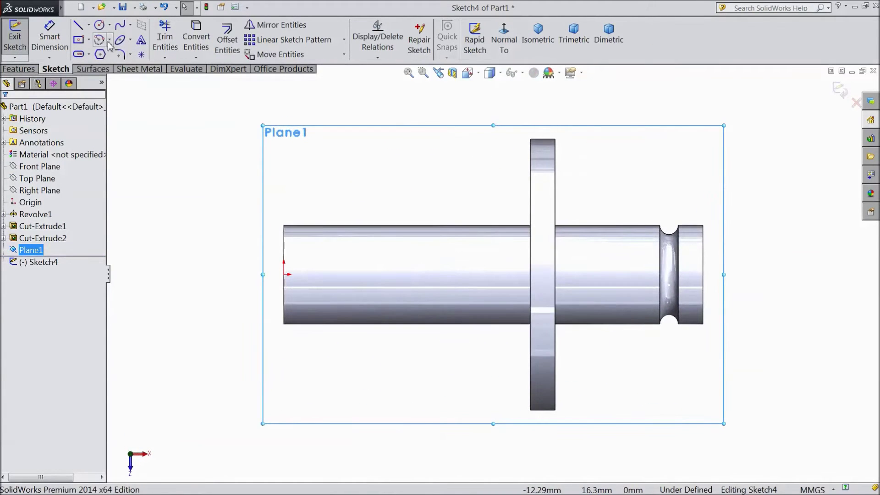
click(80, 40)
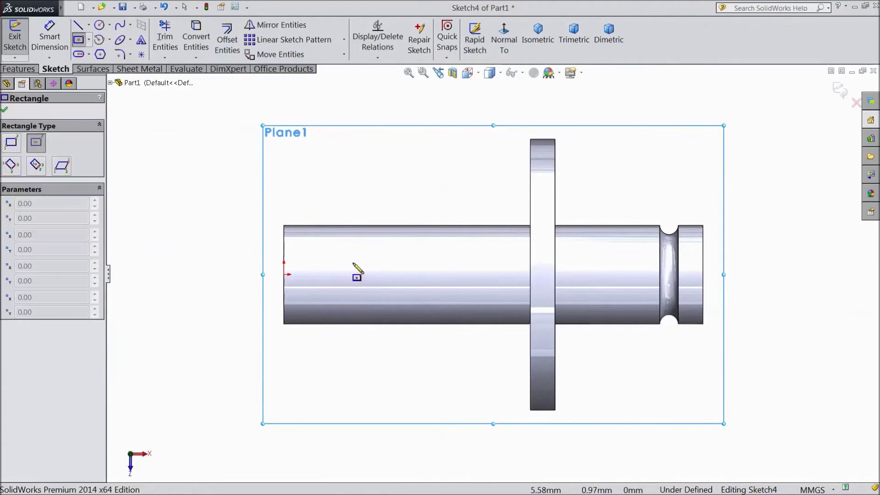
click(393, 275)
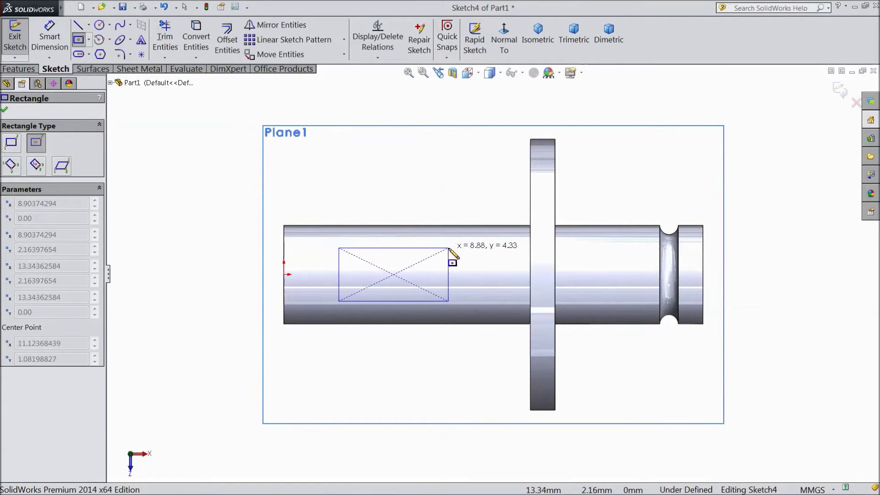
click(449, 247)
Dimension the rectangle 5 mm high and 8 mm wide
click(50, 38)
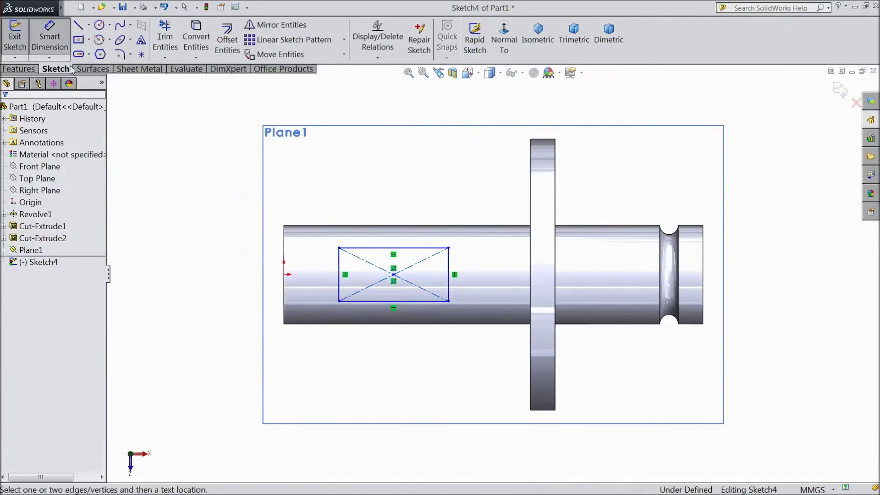
click(448, 273)
click(485, 275)
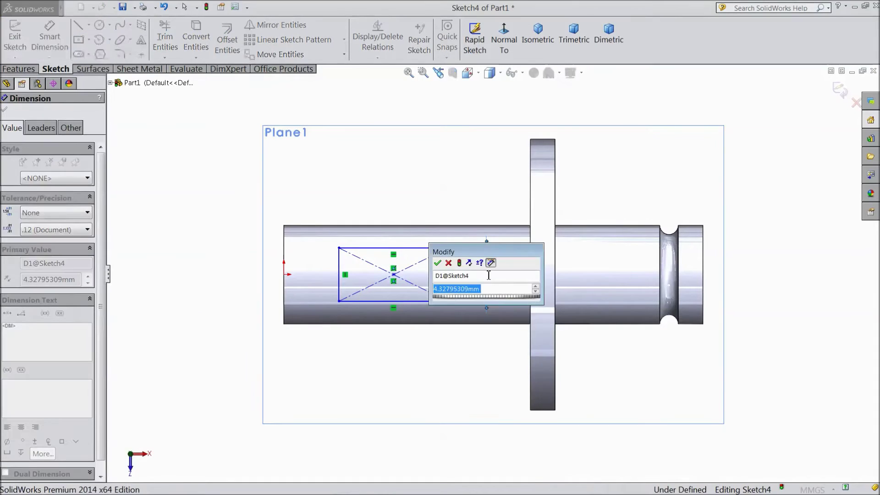
text(5)
click(437, 263)
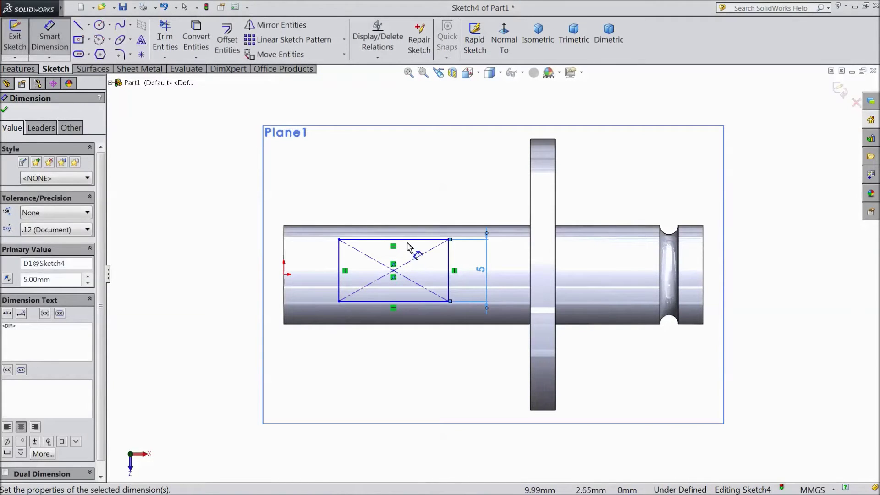
click(416, 241)
click(389, 195)
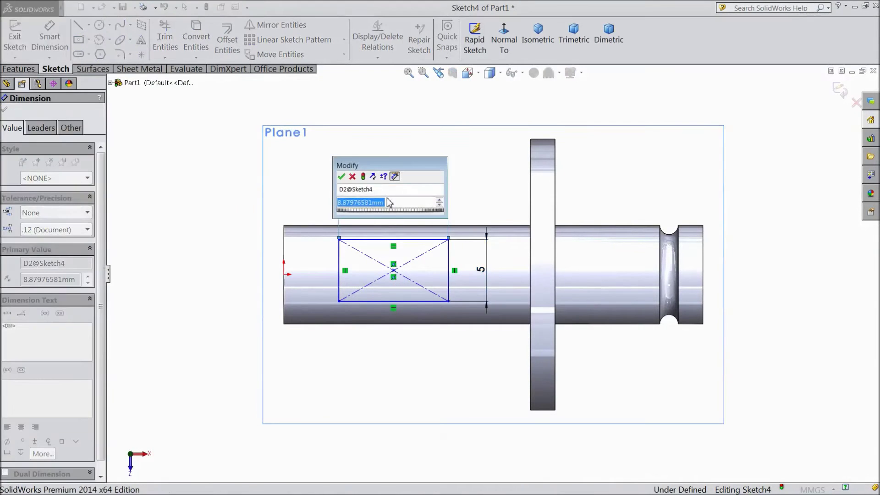
text(8)
click(342, 178)
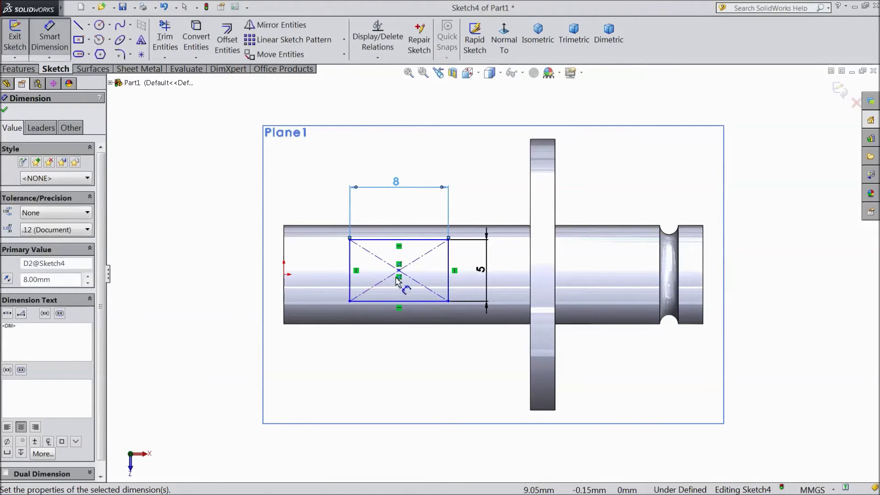
Dimension the rectangle's centre 7.50 mm from the shaft's left end
click(398, 270)
click(285, 248)
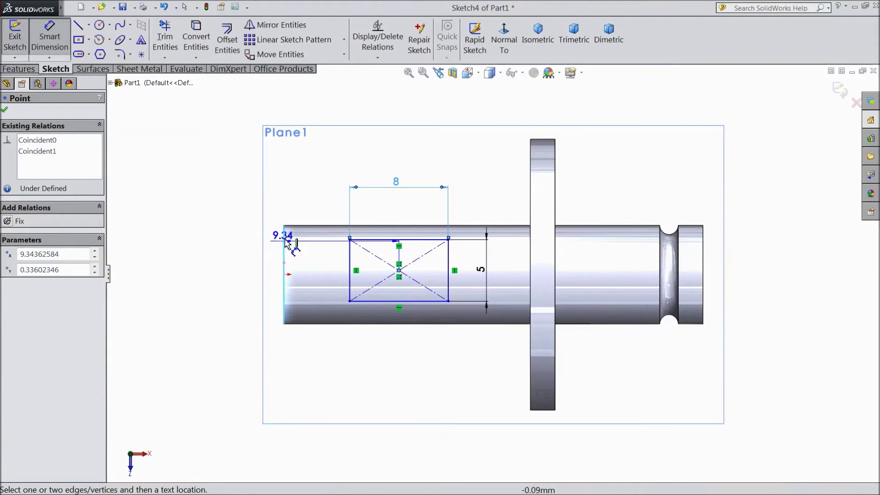
click(334, 172)
text(7.5)
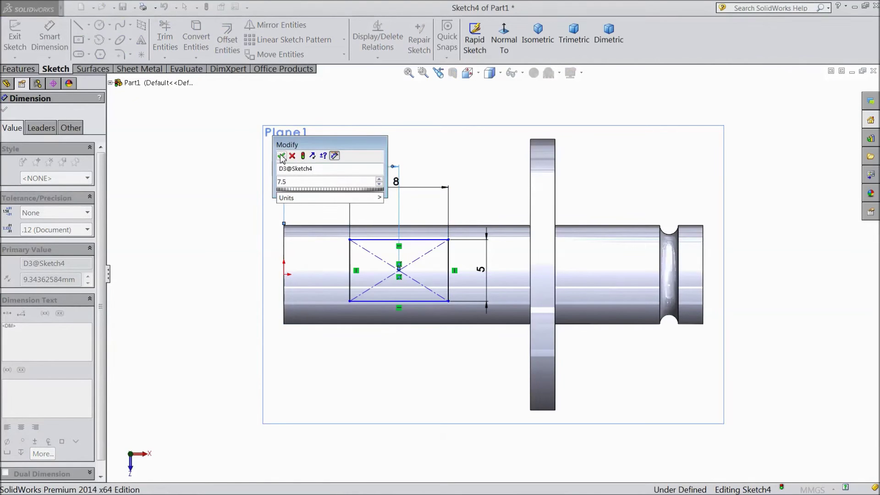
click(282, 156)
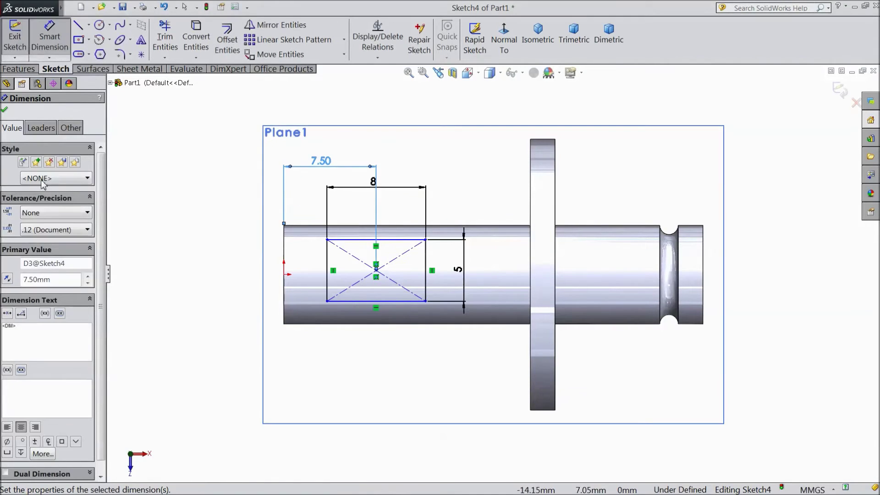
click(4, 110)
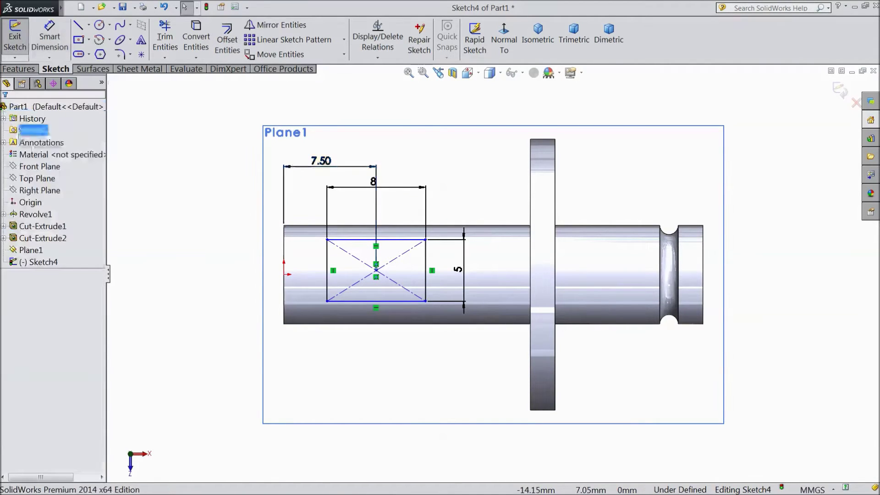
Add a Horizontal relation between the rectangle centre and the origin, fully defining the sketch
click(376, 275)
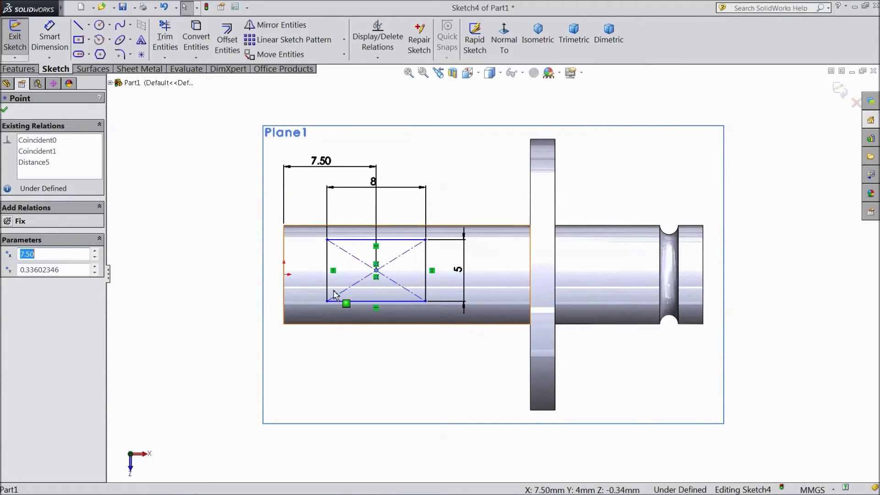
ctrl+click(284, 275)
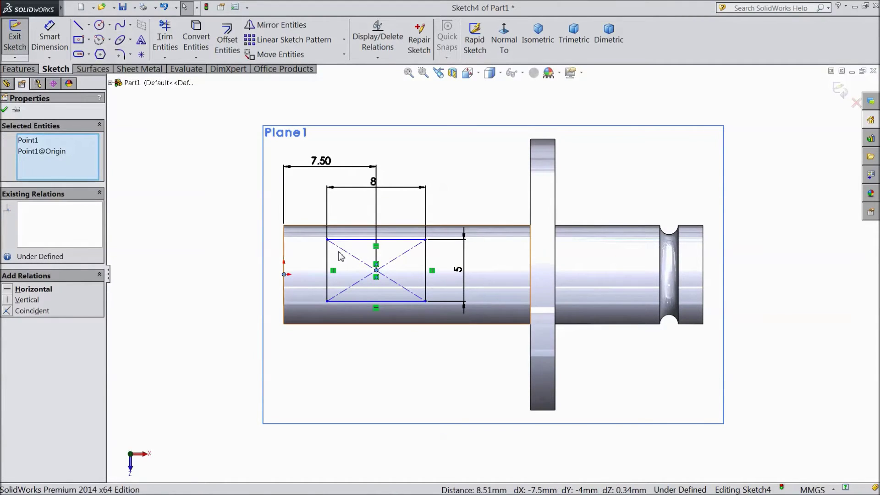
click(22, 289)
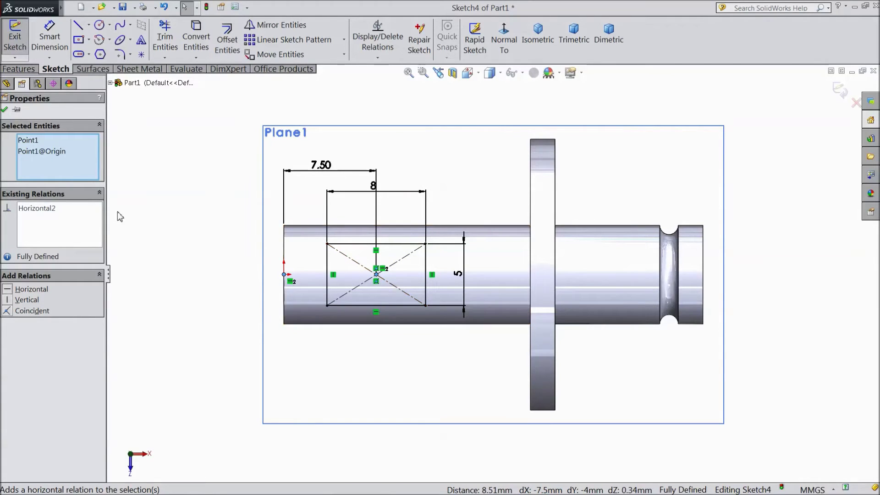
click(6, 112)
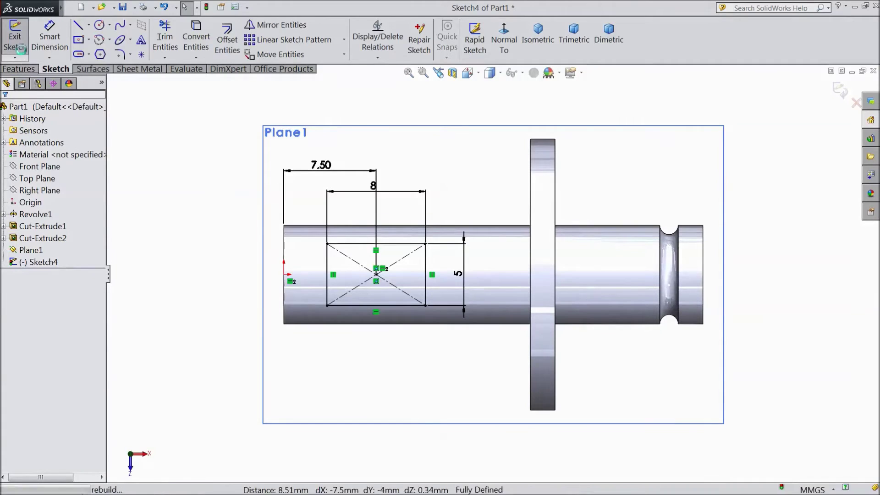
click(19, 69)
Extrude-cut the rectangle Blind 2 mm deep as Cut-Extrude3, forming a pocket on the shaft
click(190, 45)
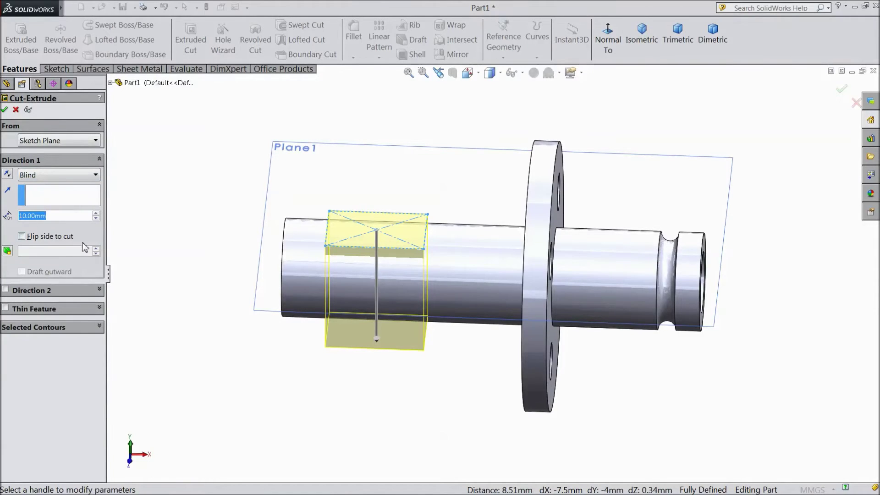
text(2)
key(Return)
mouse_move(211, 233)
middle_down()
mouse_move(216, 158)
mouse_move(205, 253)
middle_up()
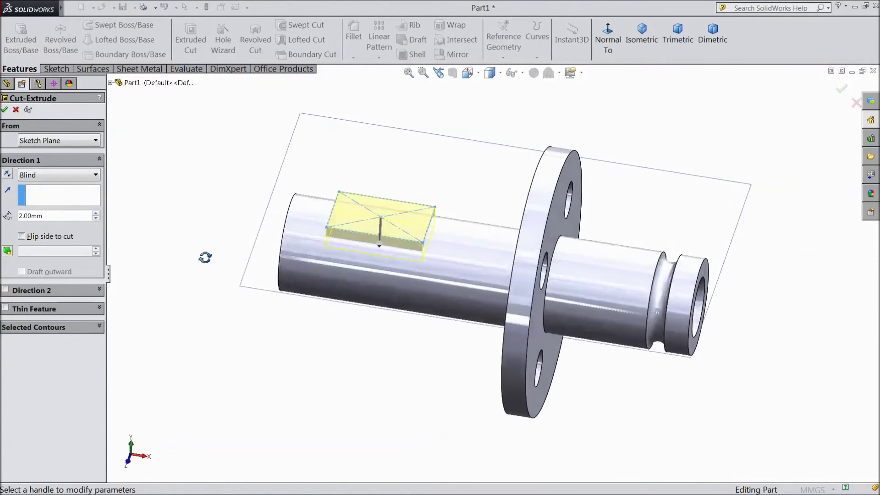
click(6, 110)
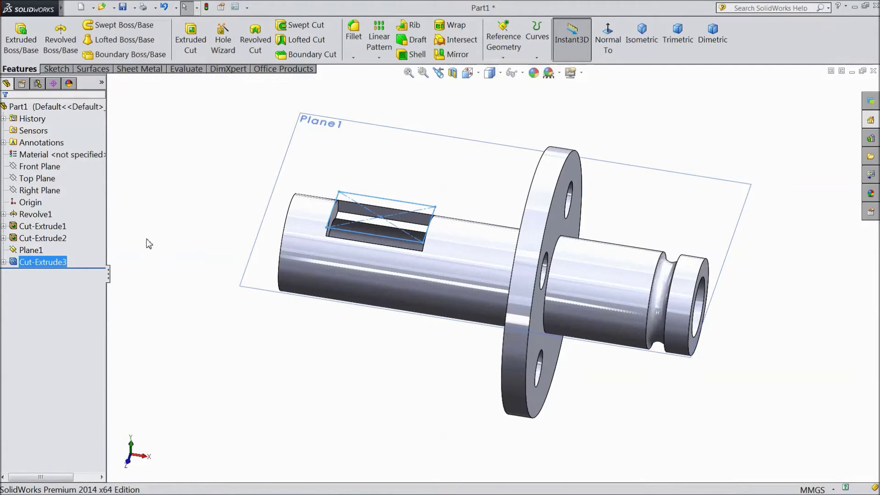
click(155, 281)
middle_drag(156, 281, 151, 260)
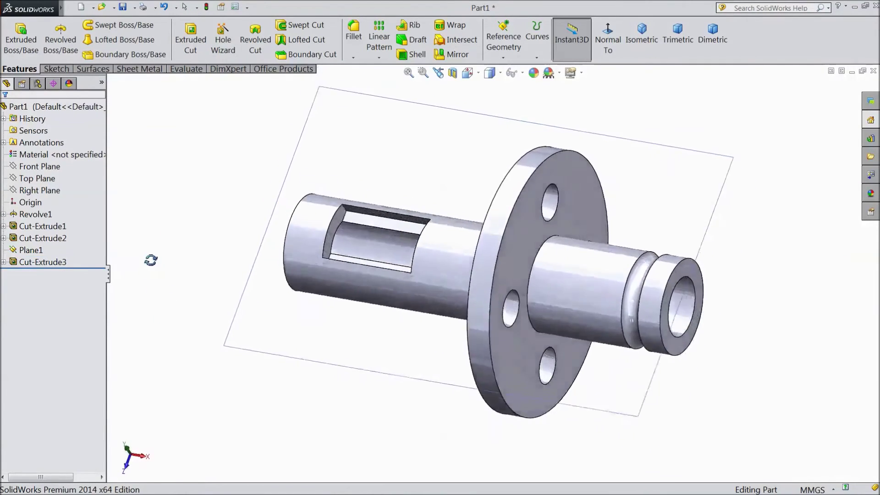
middle_drag(151, 259, 170, 232)
scroll(339, 227, down, 2)
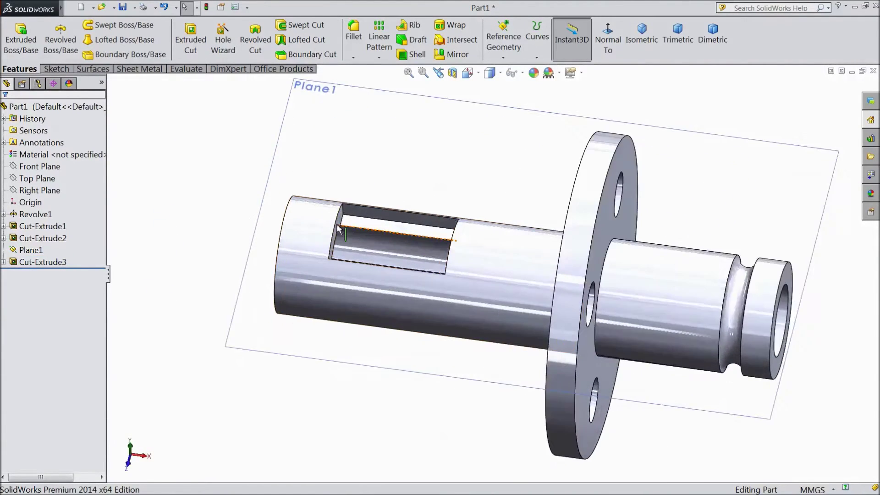
scroll(339, 227, down, 1)
Edit Cut-Extrude3 and reduce its depth from 2 mm to 0.75 mm
click(38, 262)
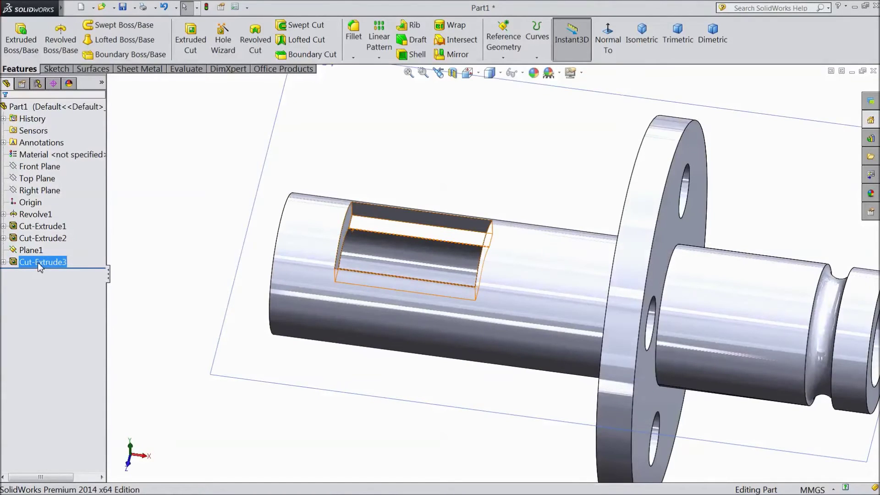
click(51, 245)
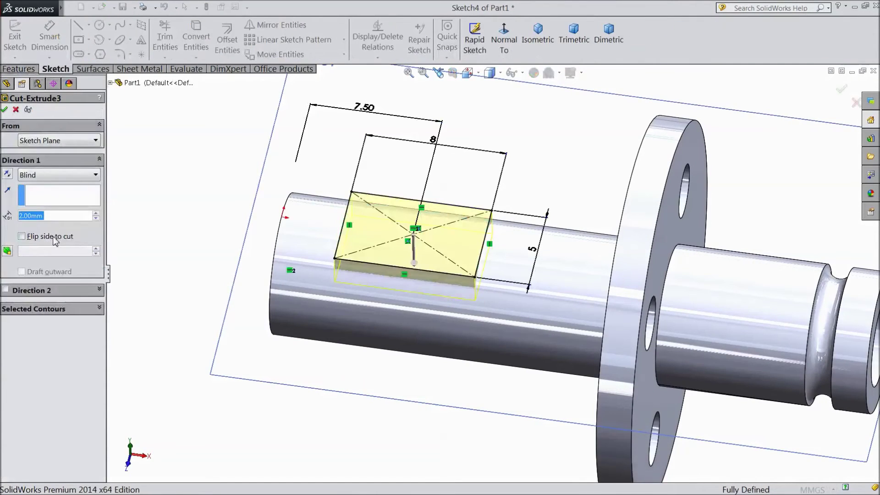
text(0.75)
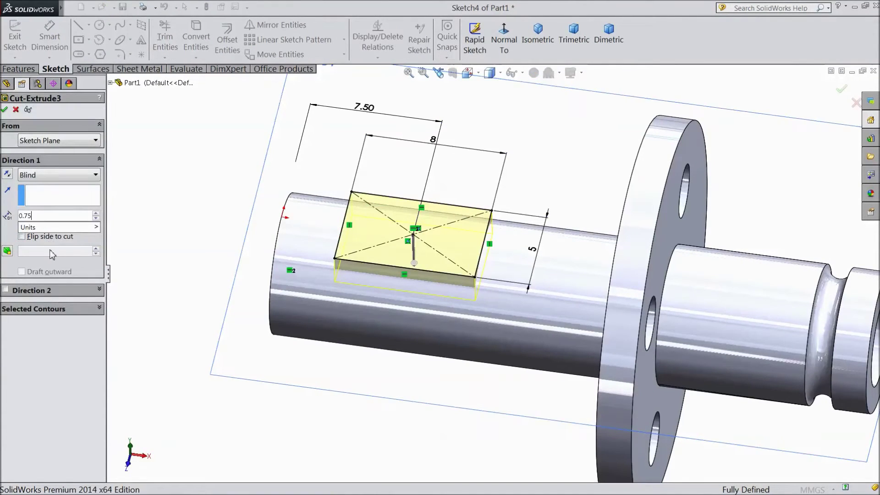
key(Return)
middle_drag(172, 228, 163, 199)
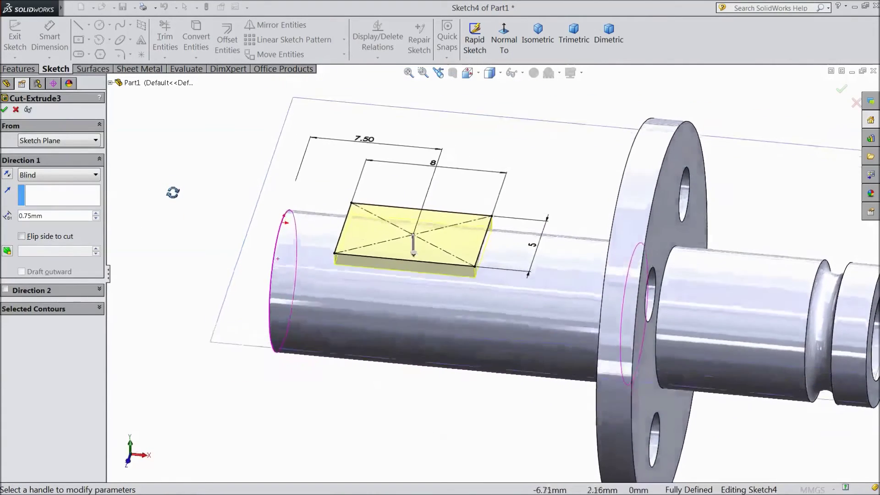
click(5, 111)
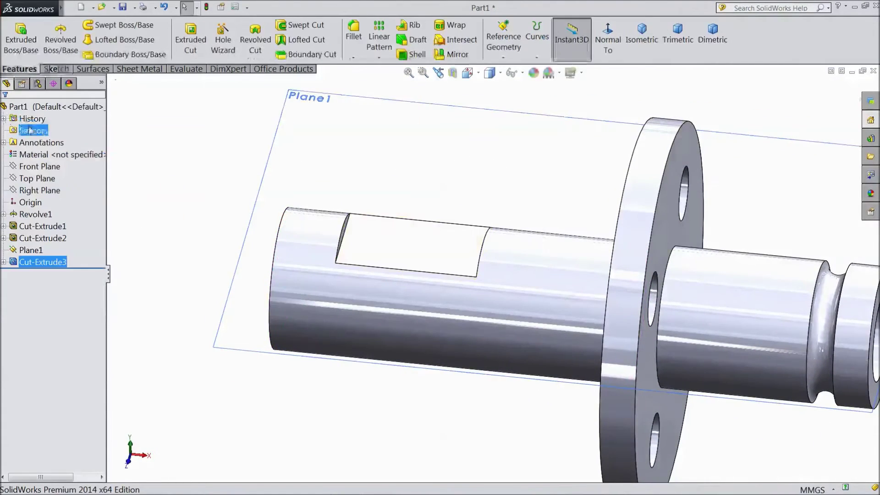
mouse_move(186, 195)
middle_down()
mouse_move(179, 230)
mouse_move(197, 224)
middle_up()
Start Sketch5 on the flat face, normal to it, with a circle placed inside the flat
click(405, 252)
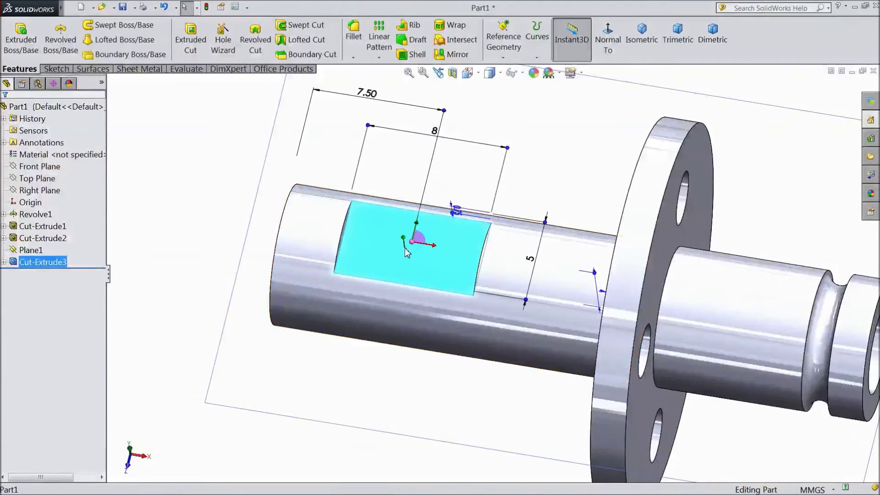
click(441, 220)
click(507, 50)
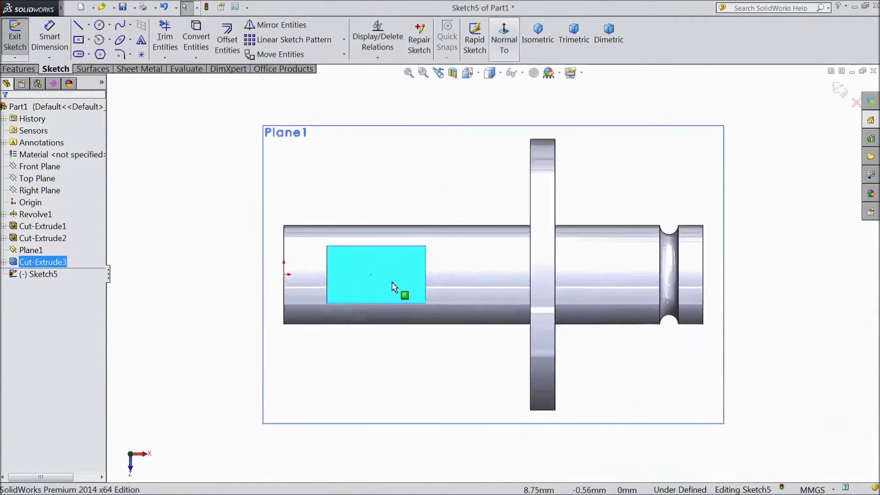
click(100, 25)
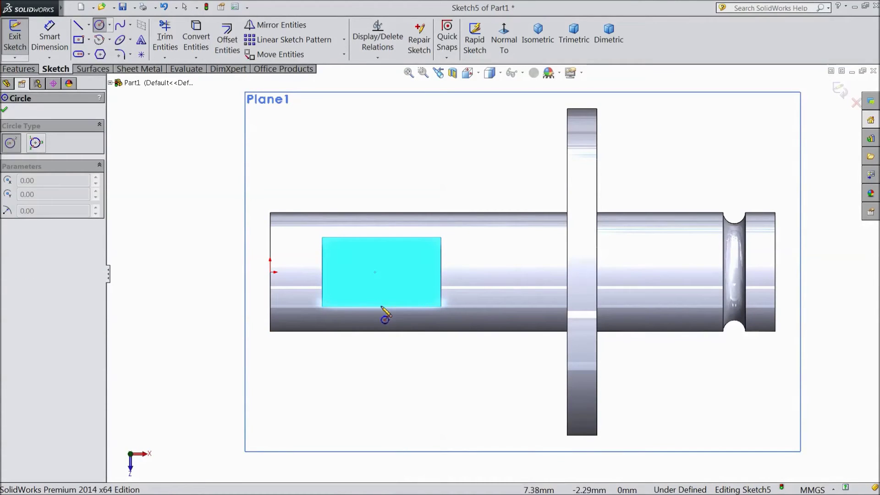
click(382, 272)
click(399, 292)
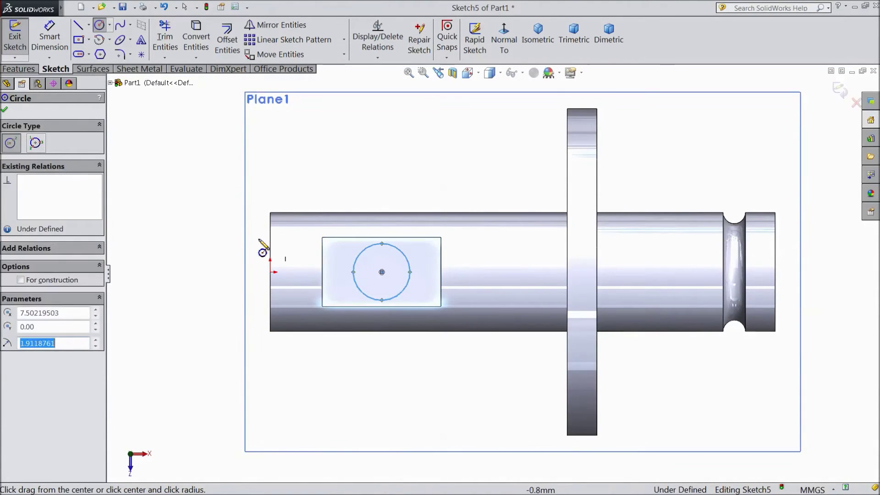
Dimension the circle to Ø5 mm
click(49, 38)
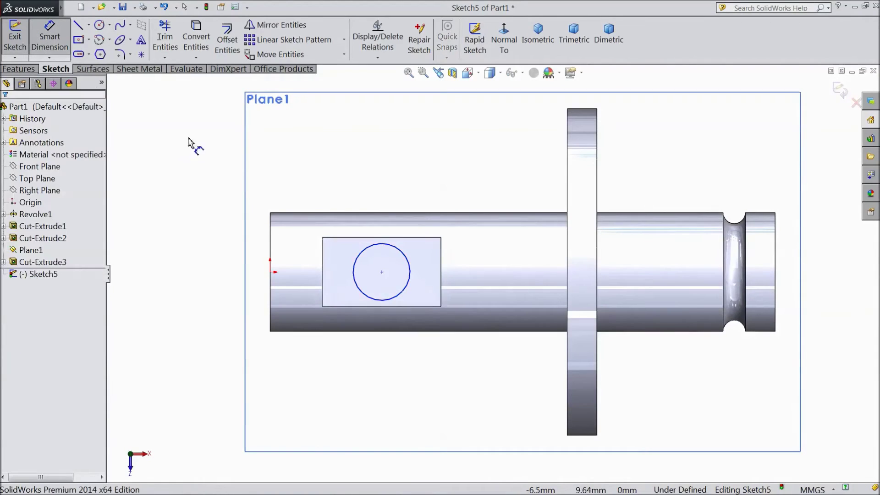
click(354, 268)
click(370, 176)
text(5)
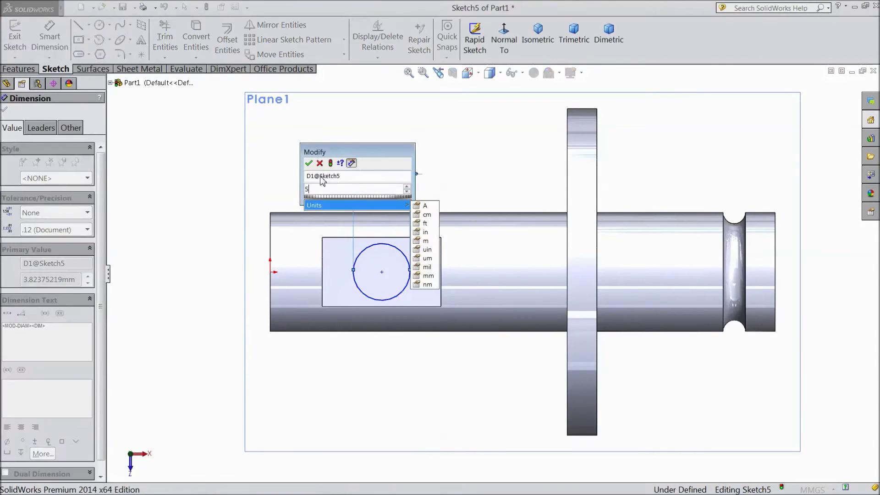
click(308, 163)
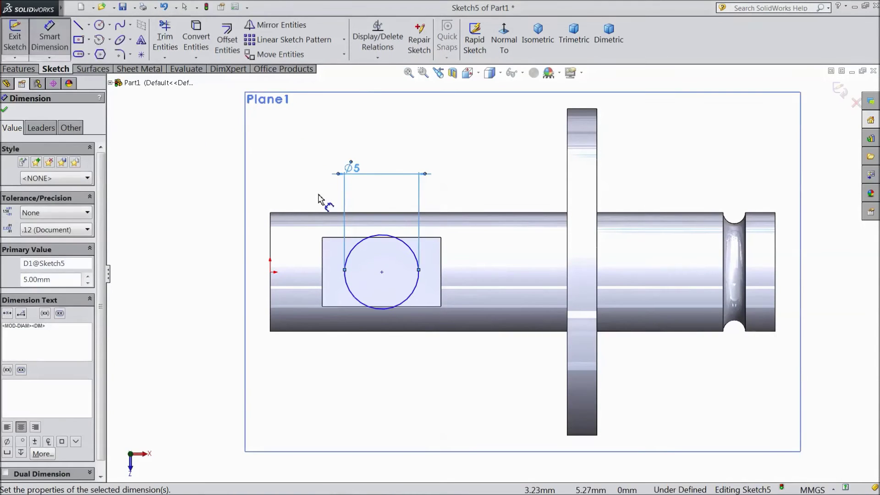
click(5, 112)
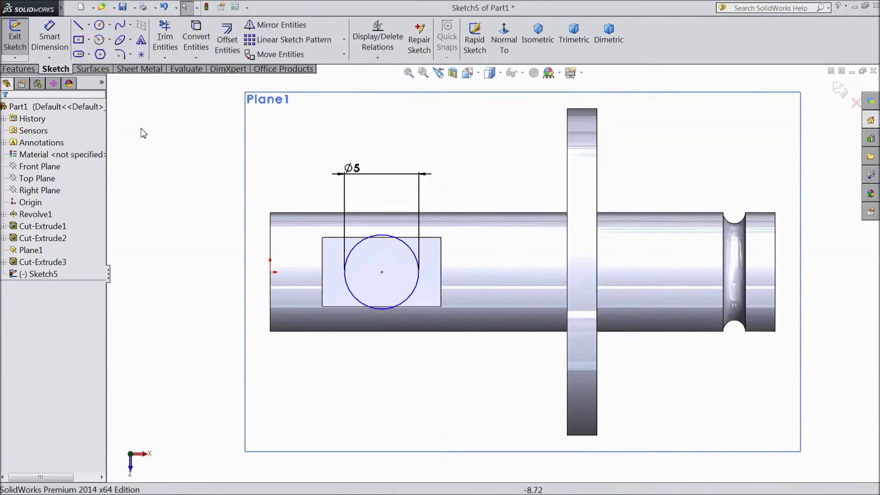
Add a Horizontal relation between the circle centre and the origin
click(382, 273)
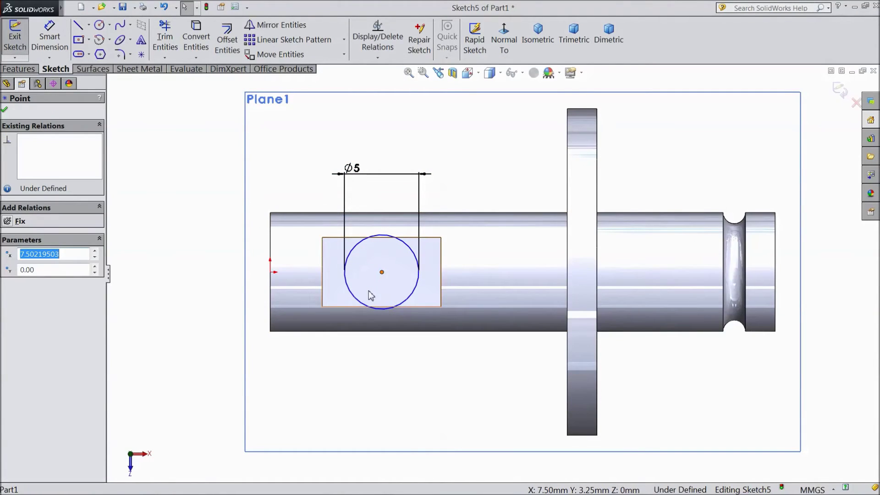
ctrl+click(271, 273)
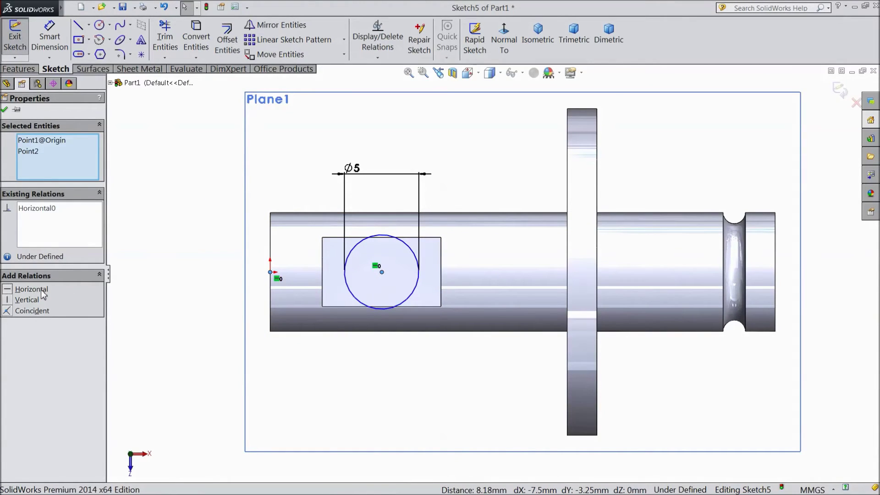
click(5, 112)
Dimension the circle centre 7.5 mm from the shaft end and exit the fully defined sketch
click(50, 38)
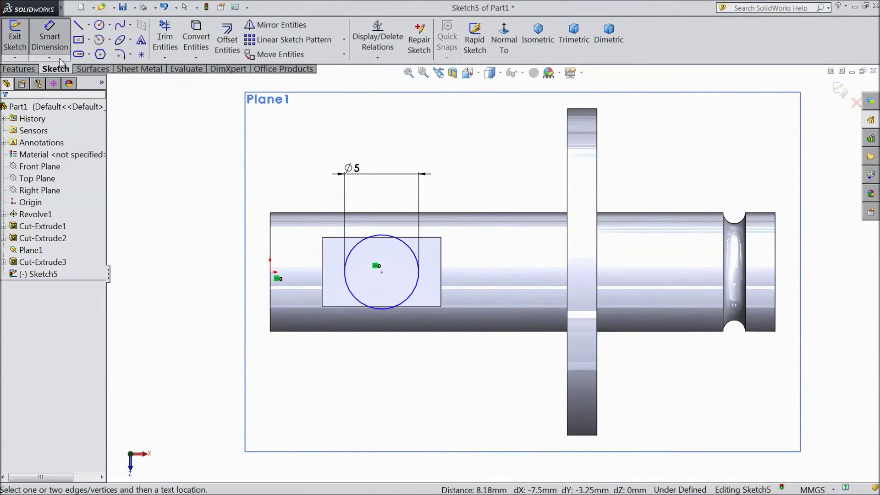
click(351, 295)
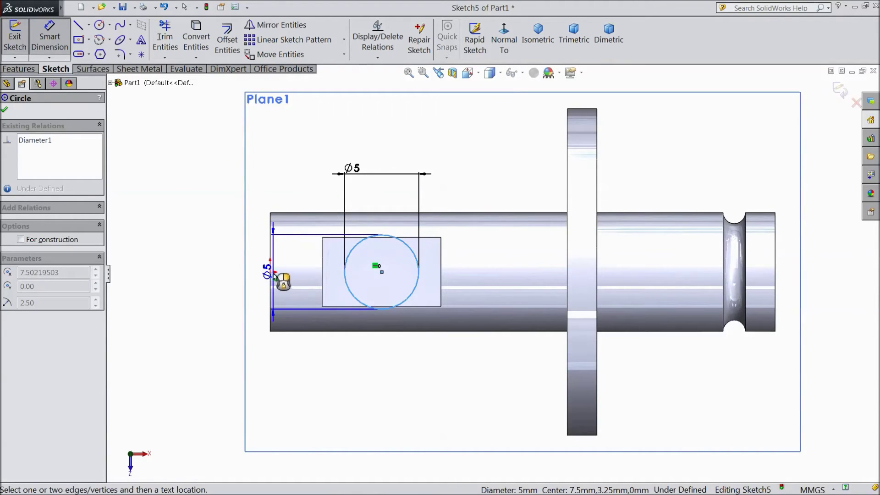
click(274, 275)
click(327, 365)
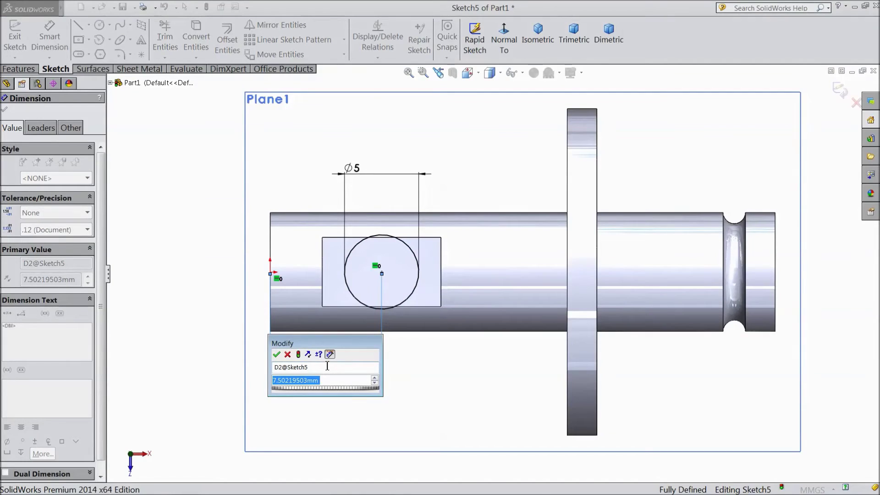
text(7.5)
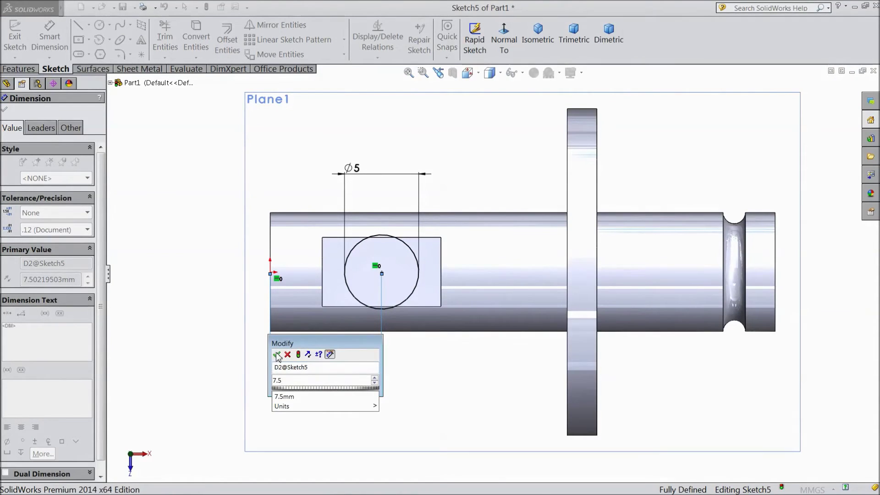
click(277, 355)
click(5, 109)
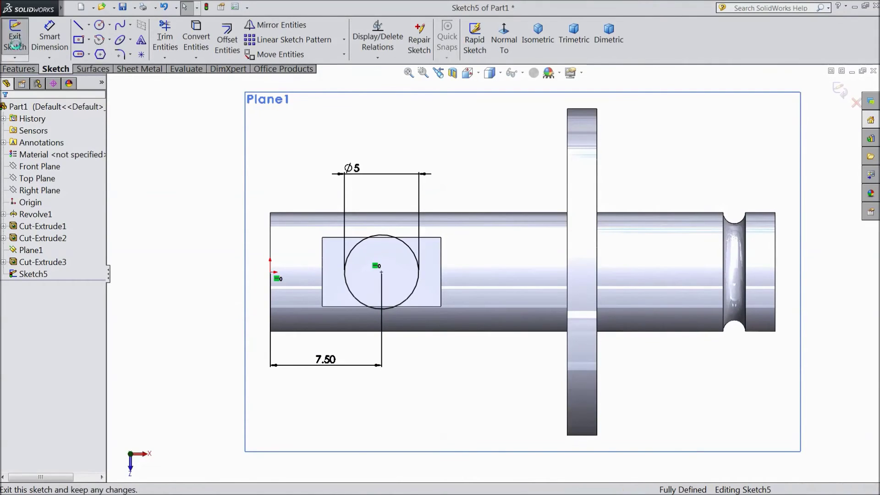
click(14, 36)
Cut the 5 mm circle 2 mm deep into the flat as Cut-Extrude4
click(192, 43)
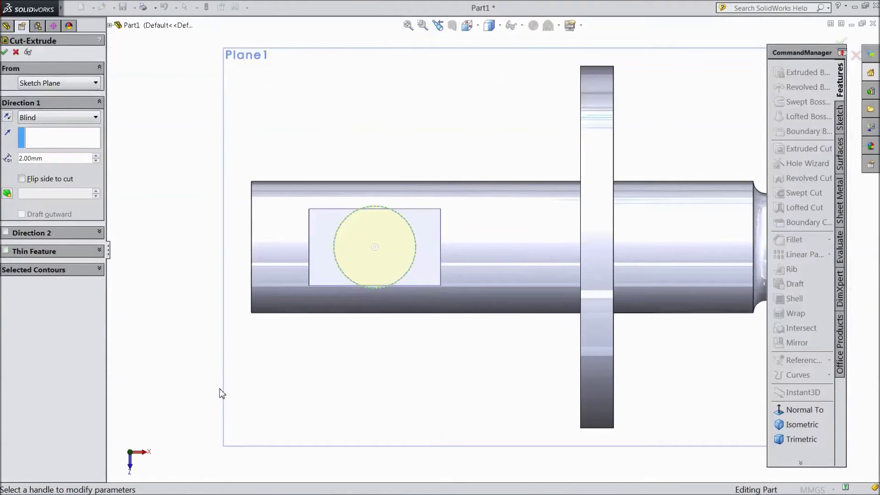
double_click(800, 56)
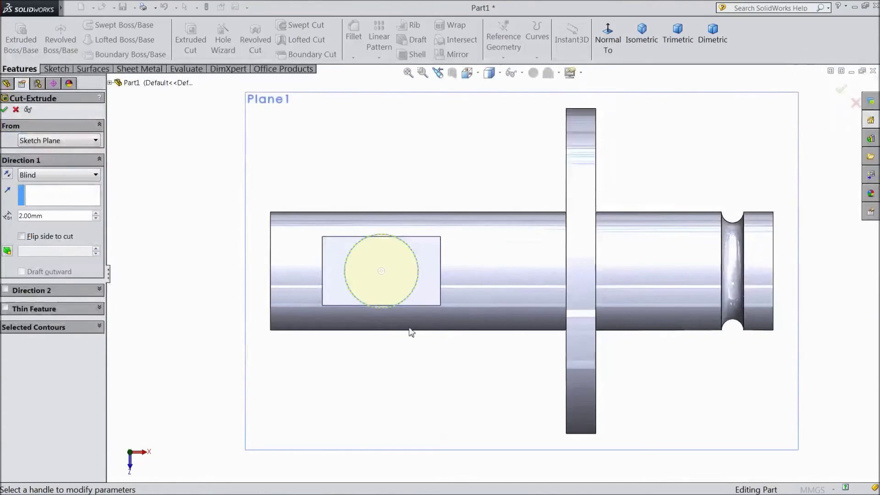
mouse_move(184, 383)
middle_down()
mouse_move(193, 236)
mouse_move(227, 197)
mouse_move(281, 230)
mouse_move(277, 213)
mouse_move(286, 214)
middle_up()
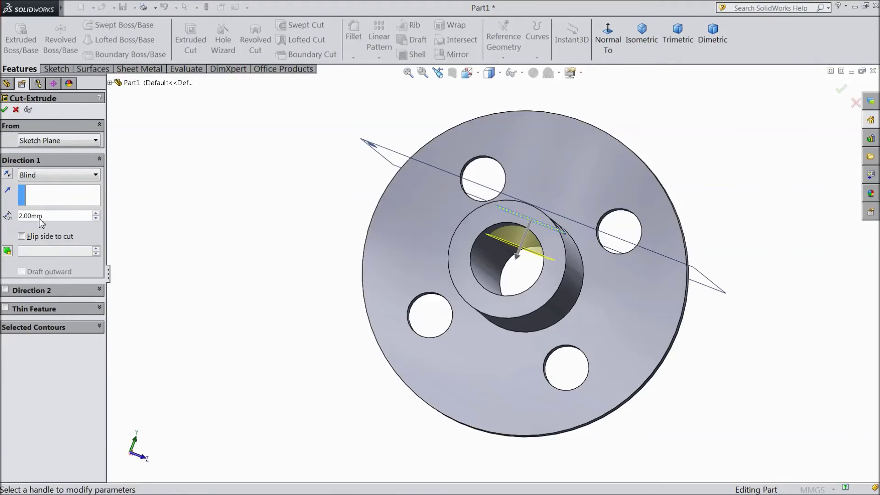
click(4, 109)
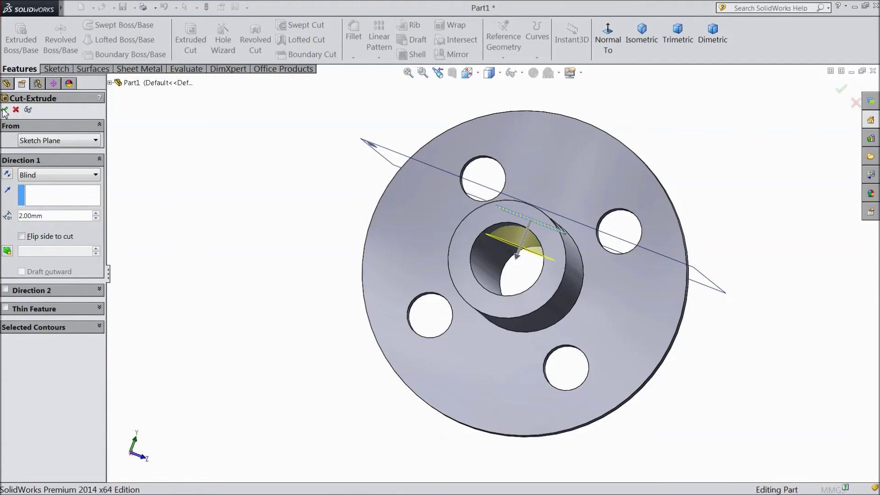
Hide Plane1 and orbit to review the whole shaft
mouse_move(216, 187)
middle_down()
mouse_move(197, 200)
mouse_move(167, 261)
mouse_move(197, 294)
middle_up()
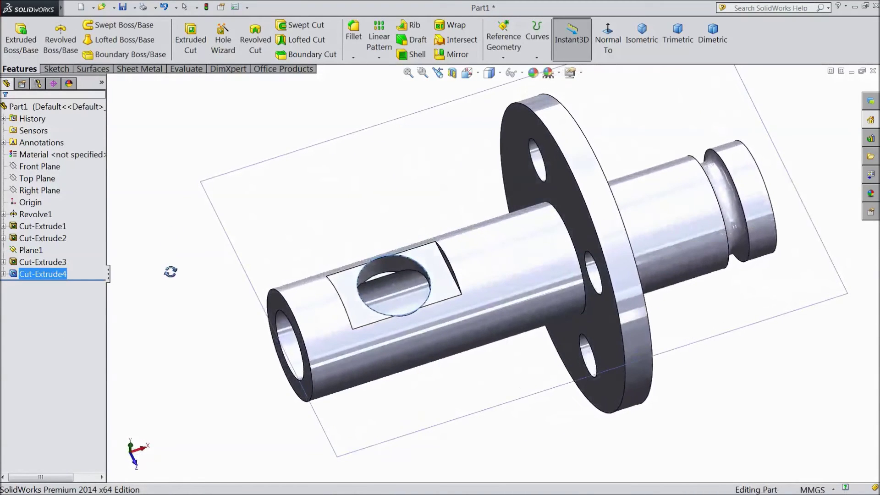
click(224, 199)
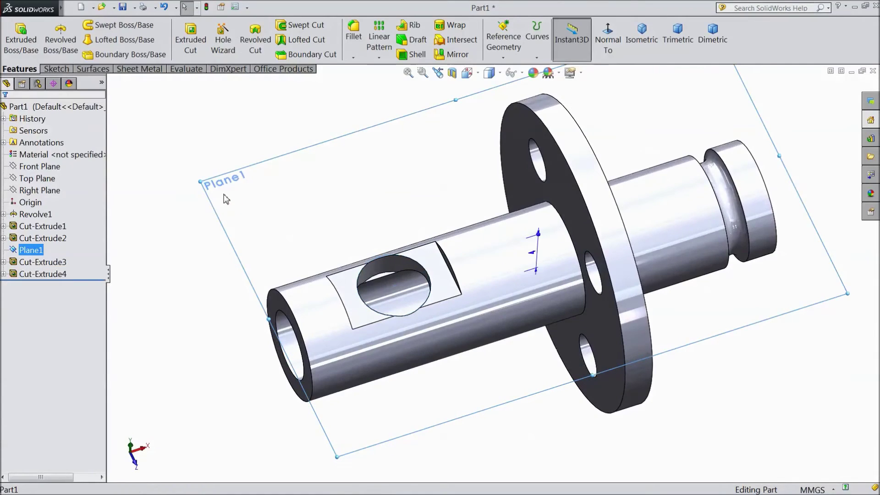
click(270, 171)
mouse_move(244, 291)
middle_down()
mouse_move(232, 228)
mouse_move(222, 232)
middle_up()
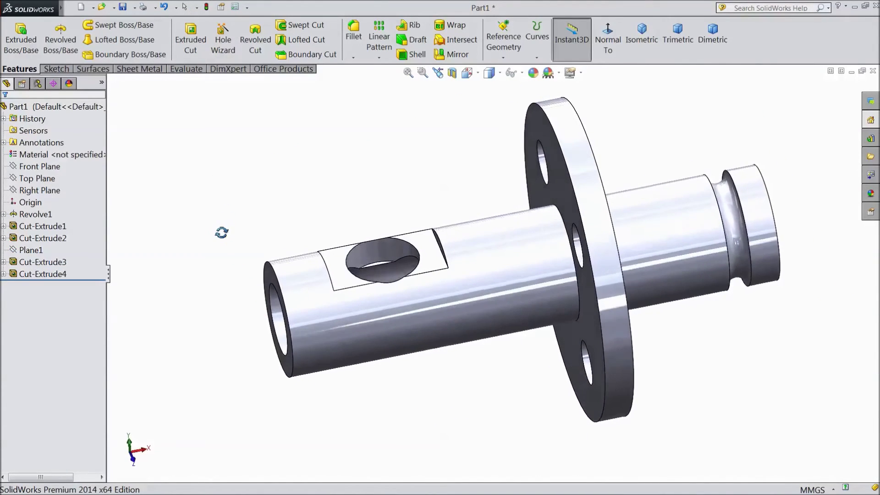
scroll(328, 205, up, 2)
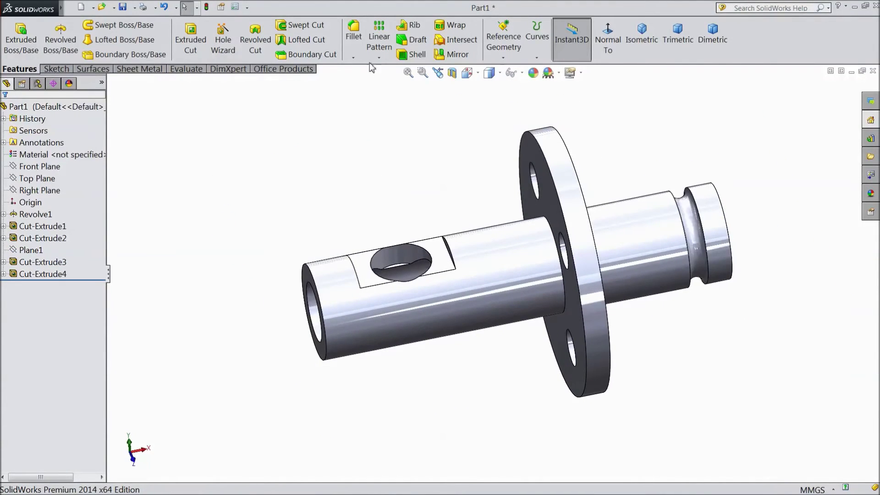
click(354, 58)
Chamfer both shaft end edges and both flange edges at 0.25 mm × 45°
click(370, 82)
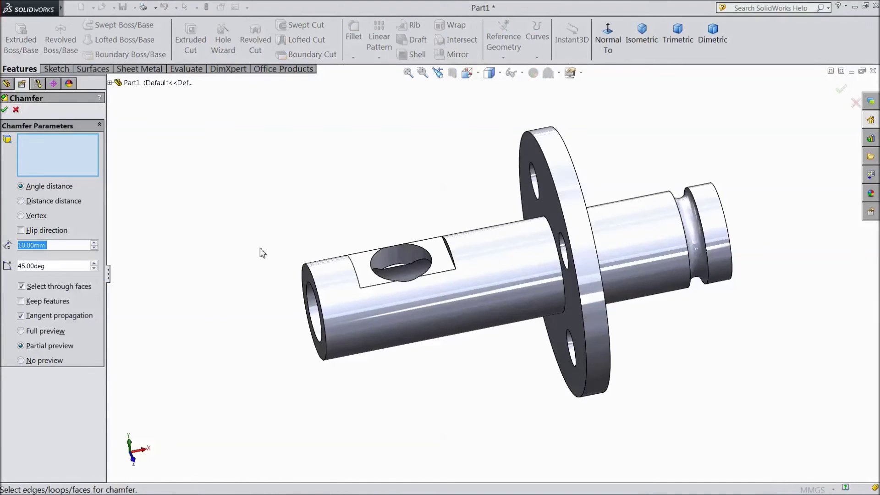
text(0.25)
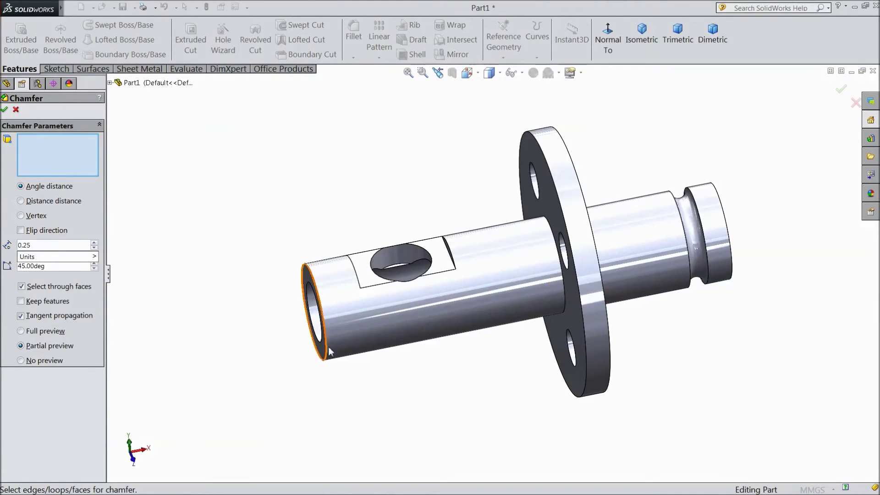
click(328, 350)
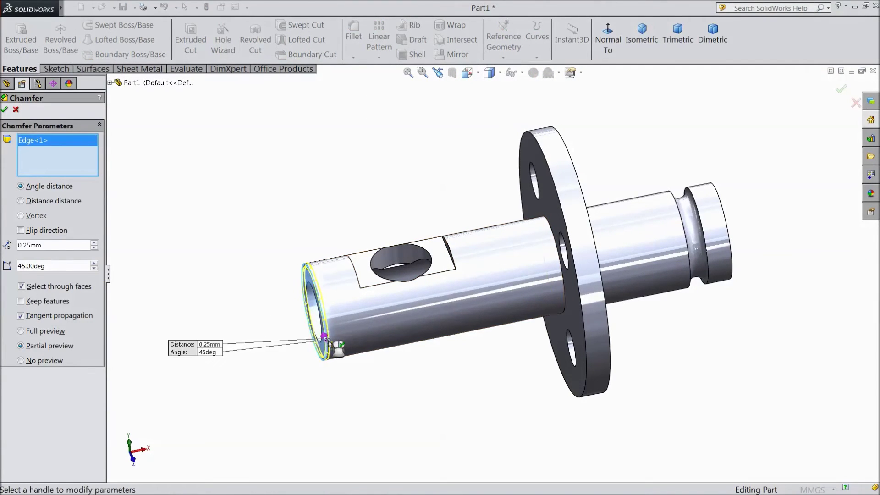
click(586, 372)
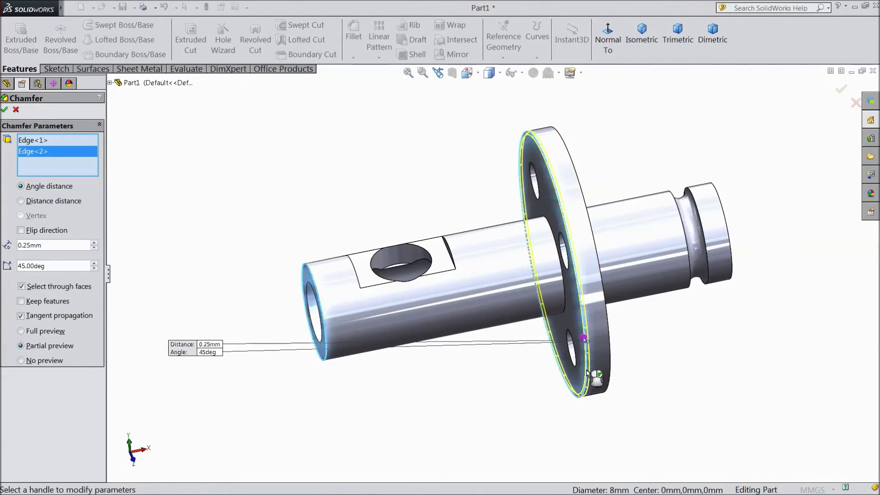
click(614, 371)
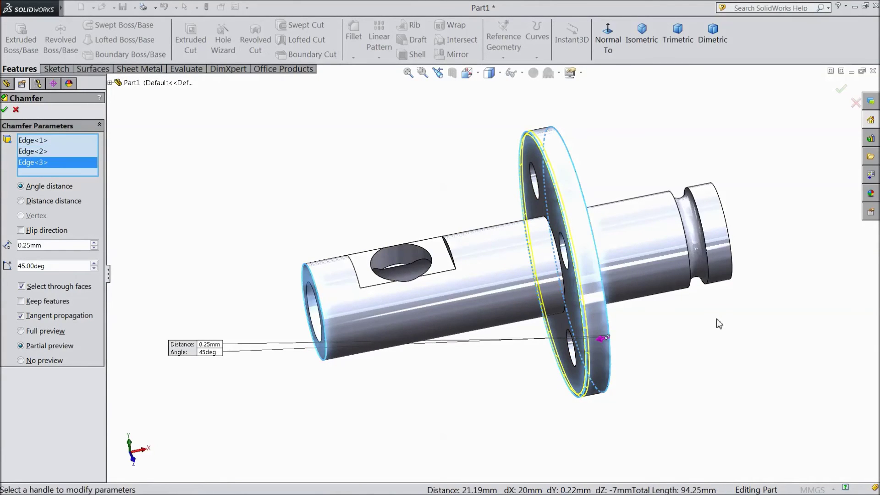
click(733, 278)
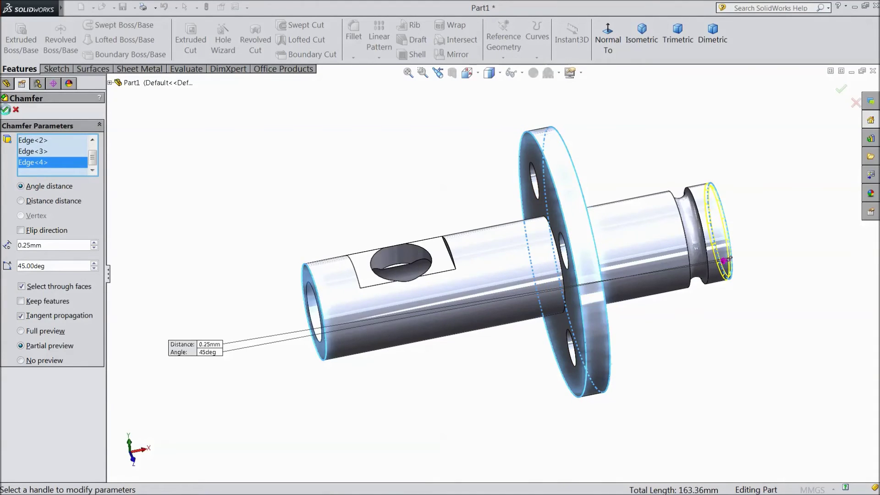
key(Return)
Inspect the chamfers and return to the isometric view (Ctrl+7)
middle_drag(174, 234, 176, 244)
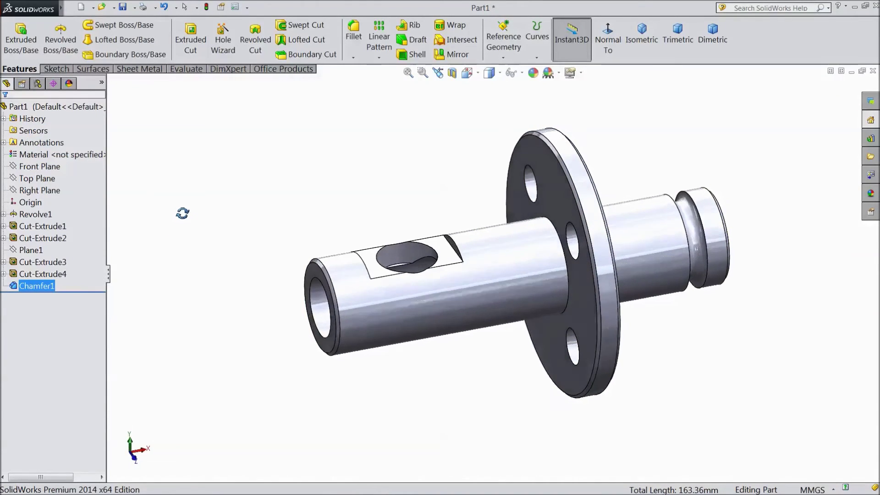
key(ctrl+7)
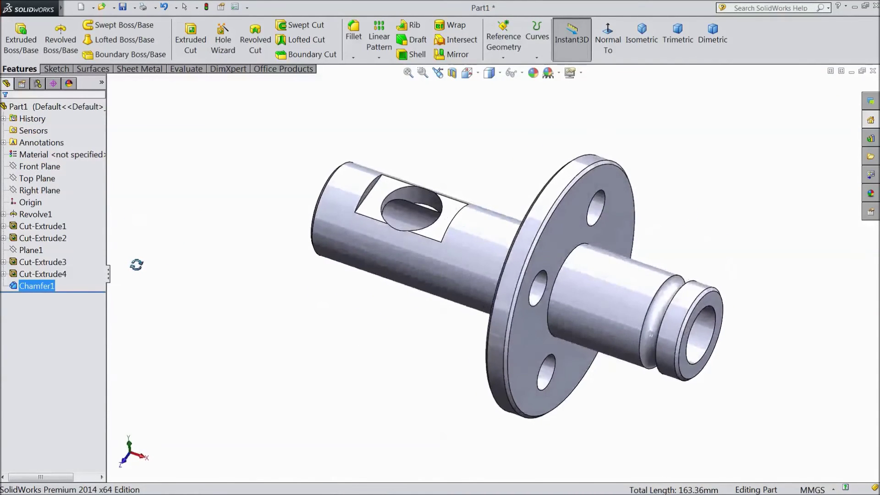
ctrl+middle_drag(678, 324, 634, 316)
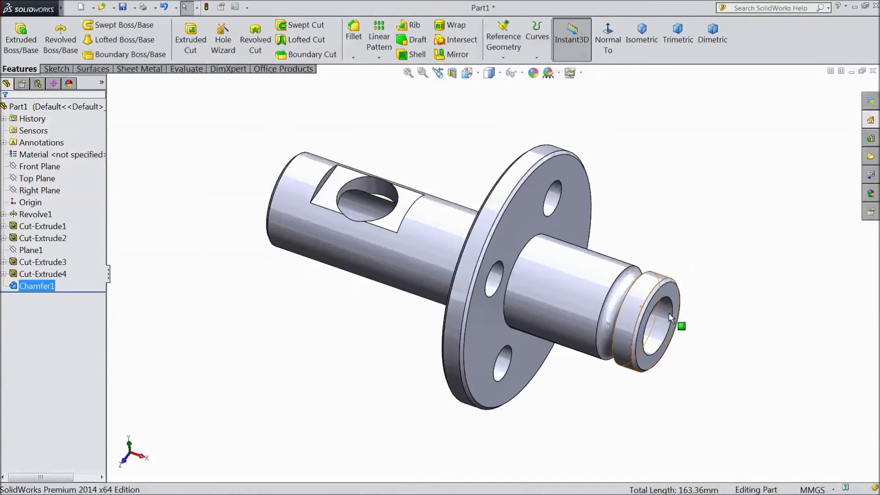
Apply satin finish stainless steel from Appearances > Metal > Steel to the whole part
click(76, 107)
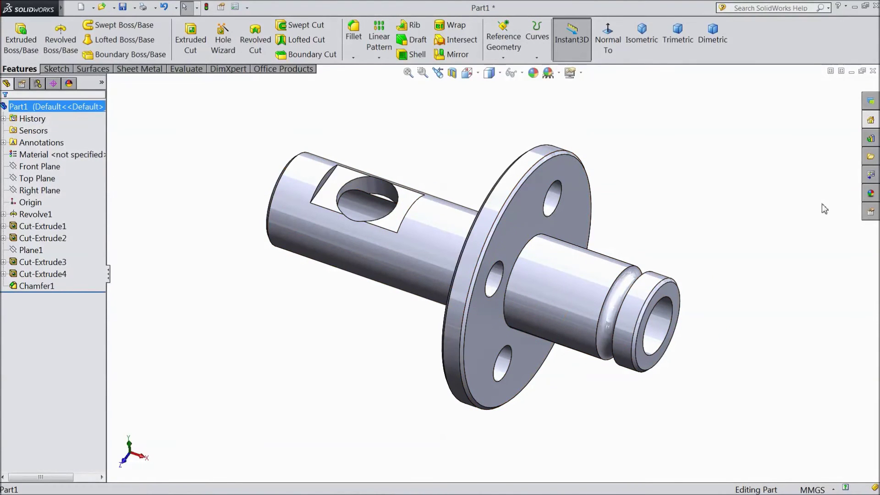
click(871, 194)
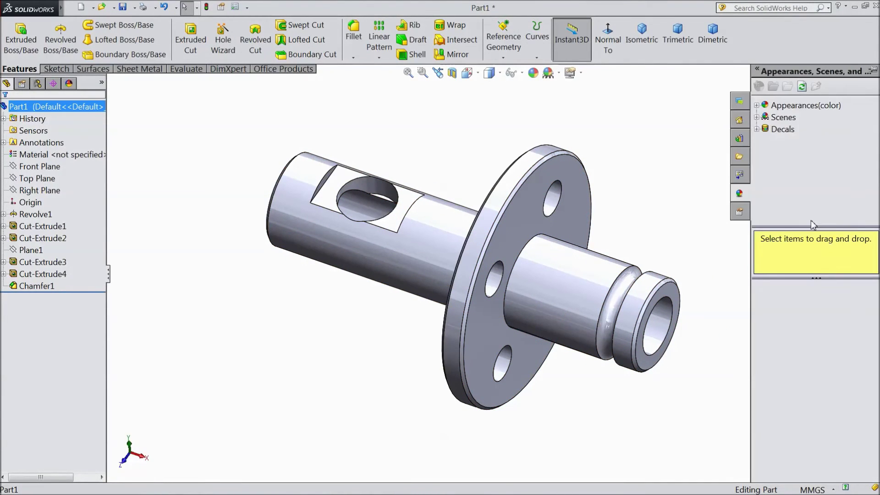
click(757, 106)
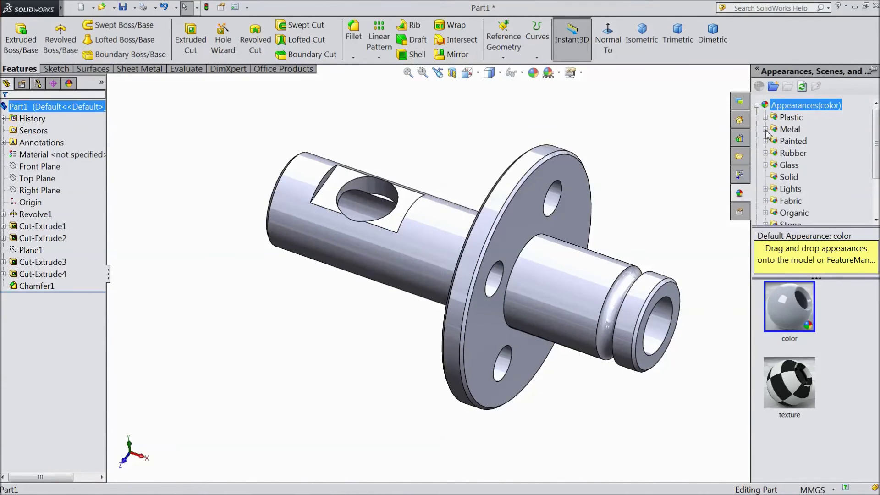
click(766, 130)
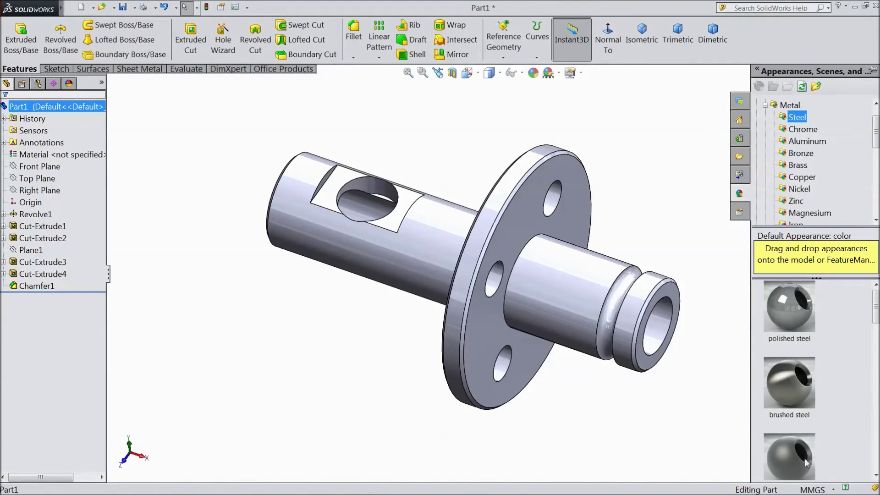
scroll(793, 447, down, 2)
double_click(789, 358)
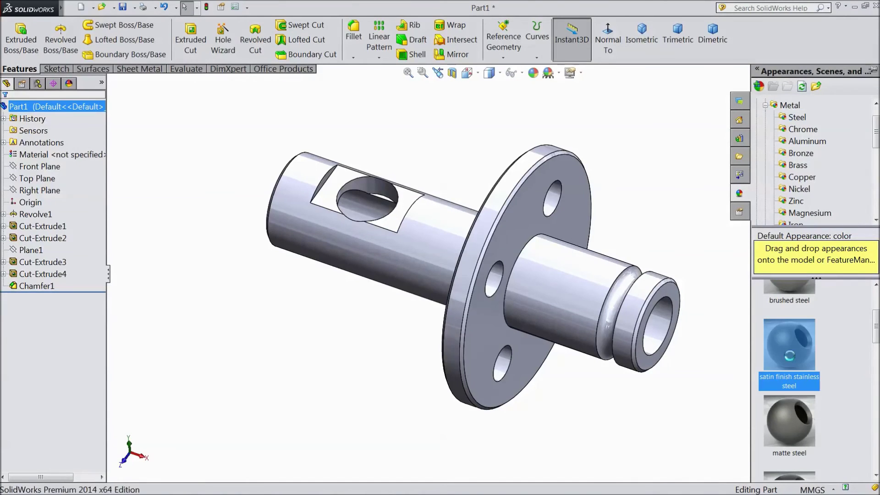
click(316, 380)
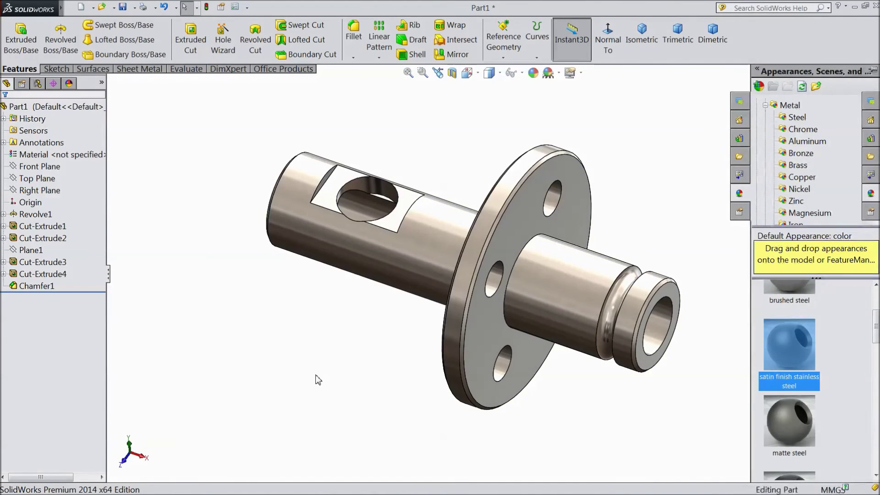
Orbit to check the finish and show the part's appearance list in DisplayManager
mouse_move(379, 355)
middle_down()
mouse_move(298, 354)
mouse_move(395, 348)
middle_up()
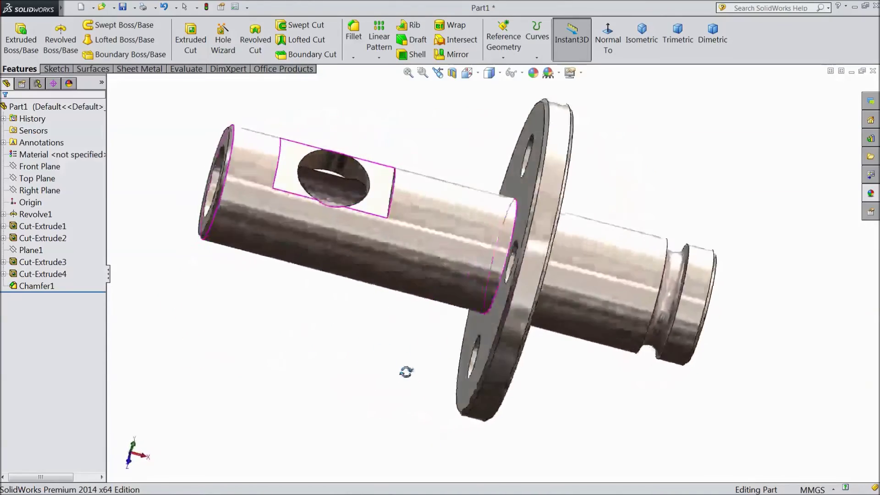
middle_drag(394, 348, 375, 353)
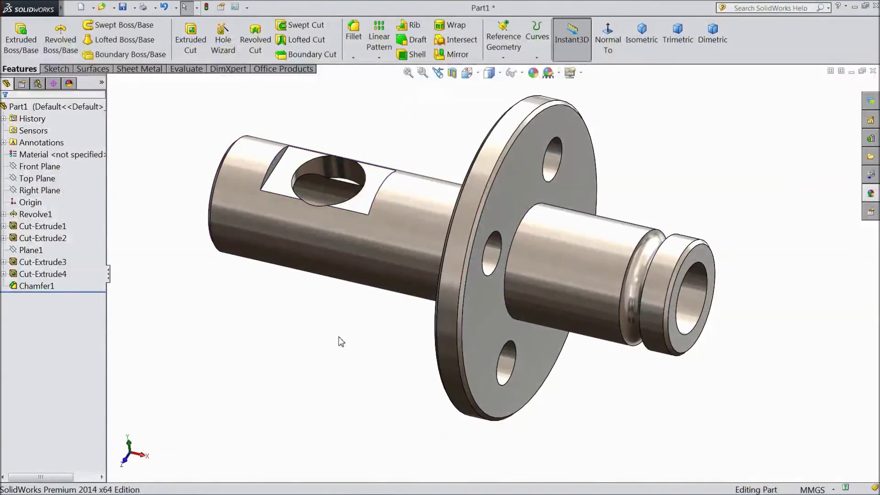
click(871, 194)
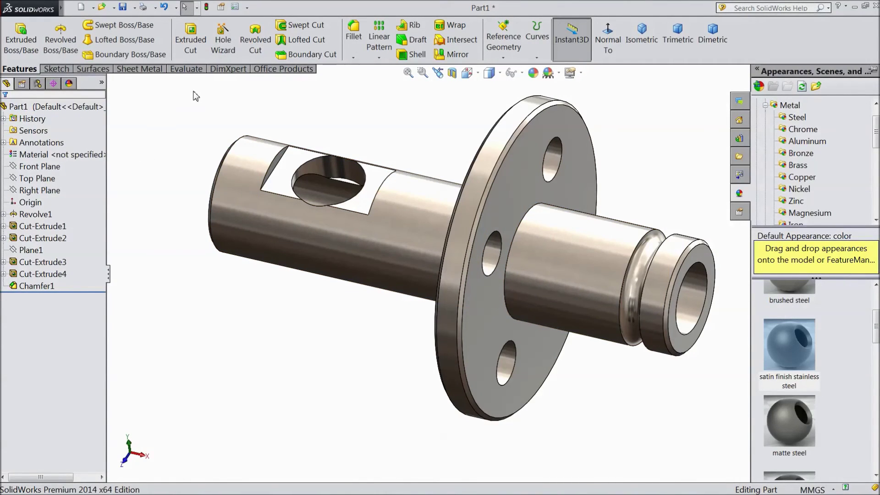
click(69, 83)
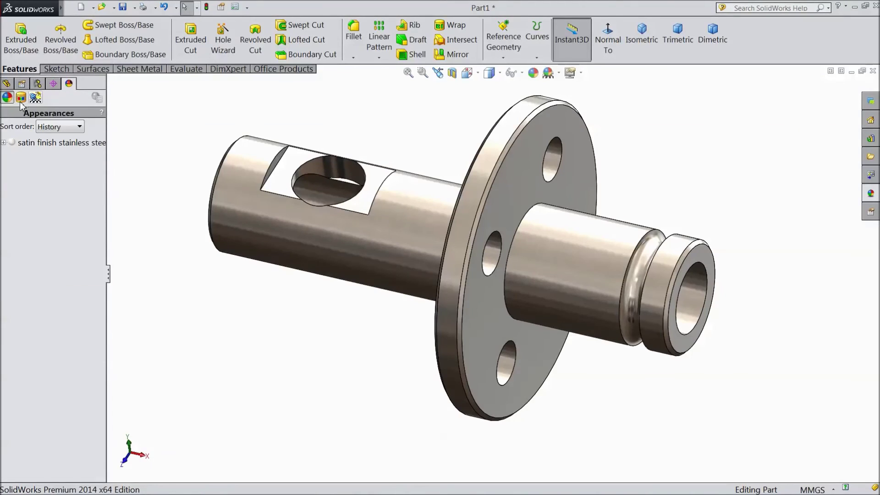
Edit the stainless appearance, clear the whole-part selection and pick green
click(535, 73)
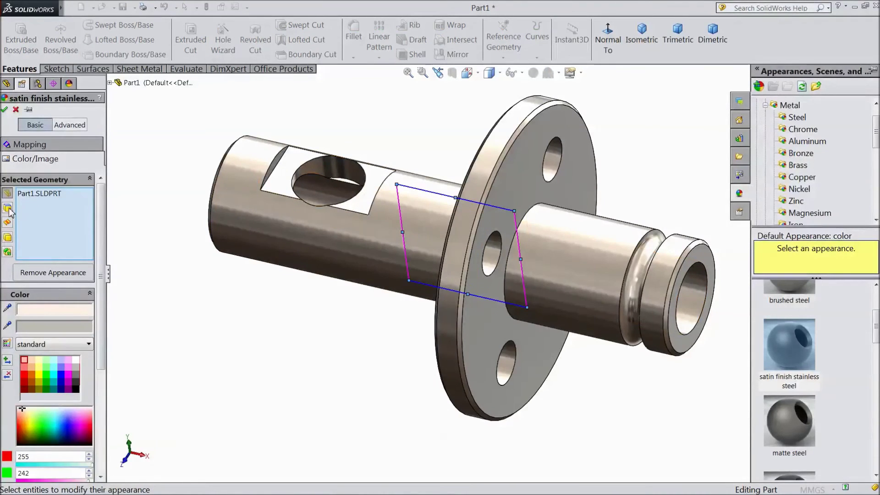
right_click(26, 194)
click(56, 202)
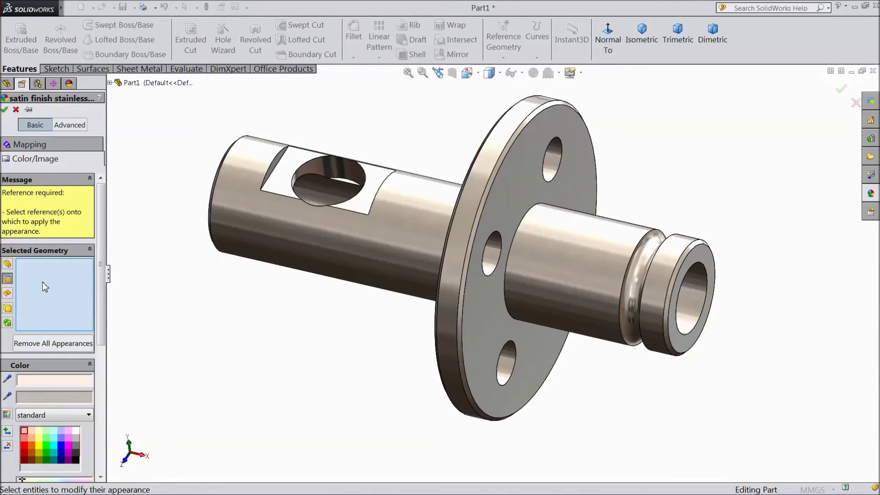
click(47, 446)
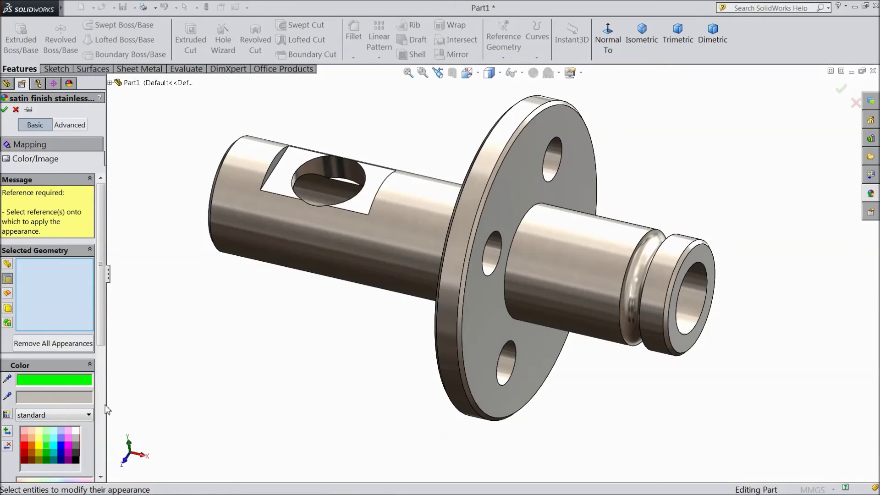
Add the outer cylinder, flange, right shaft, end ring and groove faces to the green selection
click(338, 264)
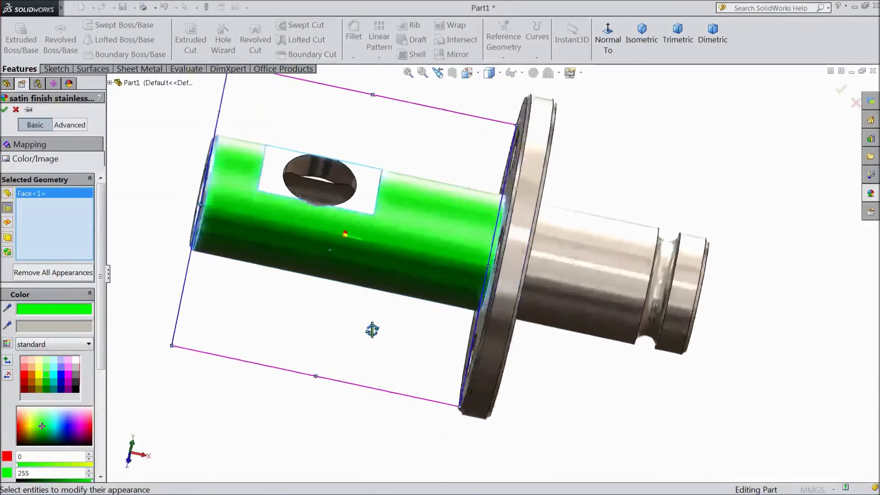
middle_drag(346, 330, 426, 326)
click(497, 325)
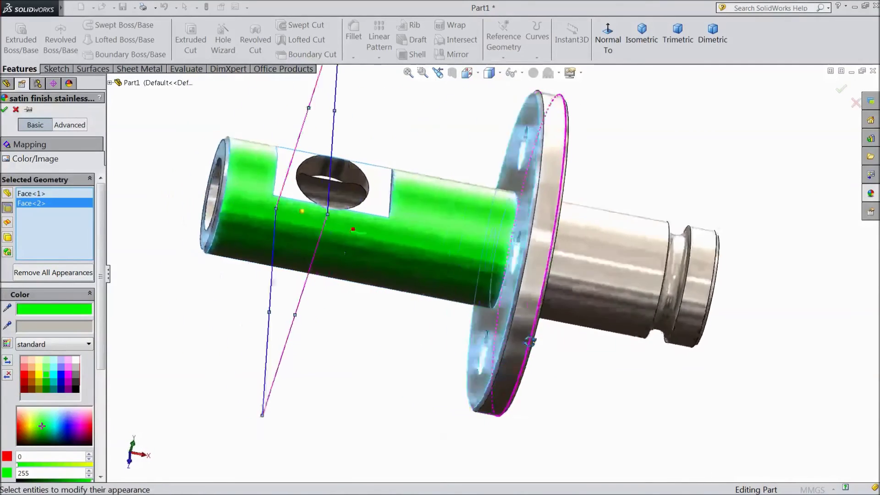
middle_drag(528, 335, 629, 299)
click(688, 302)
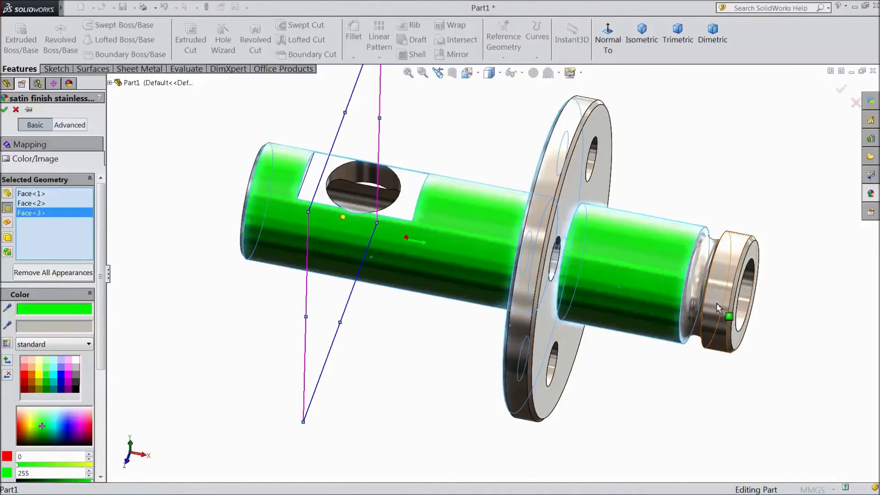
click(712, 307)
click(697, 296)
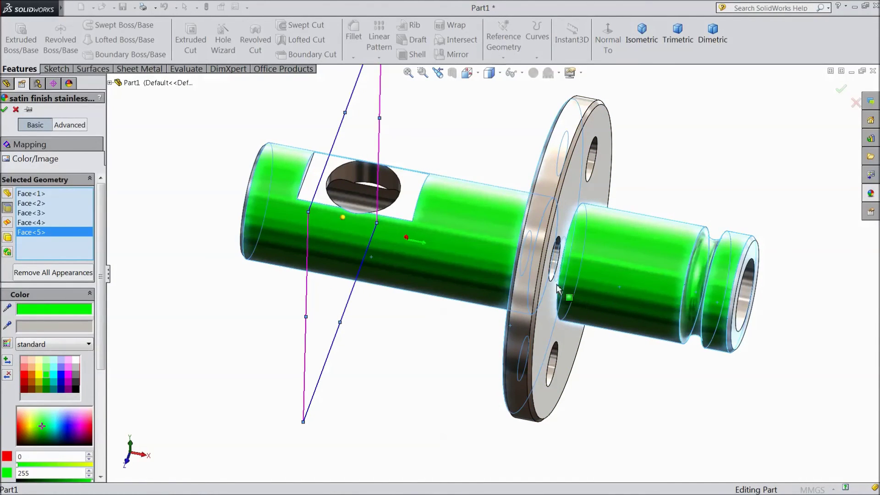
click(547, 322)
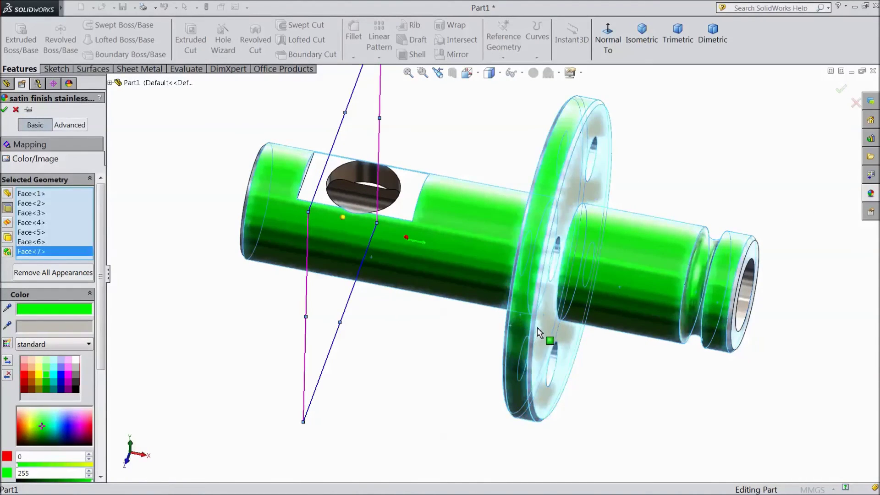
Orbit the shaft to check the green faces against the grey bore and flange holes
mouse_move(538, 332)
middle_down()
mouse_move(471, 361)
mouse_move(337, 254)
middle_up()
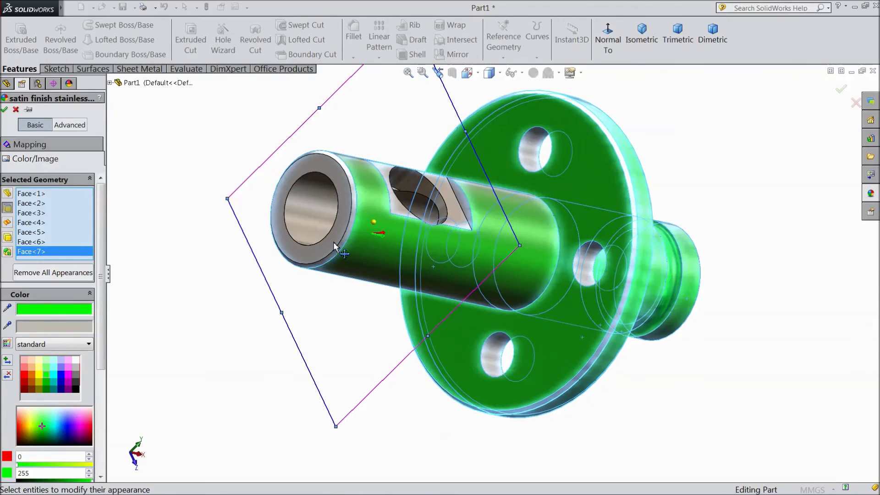
mouse_move(371, 303)
middle_down()
mouse_move(314, 281)
mouse_move(472, 220)
middle_up()
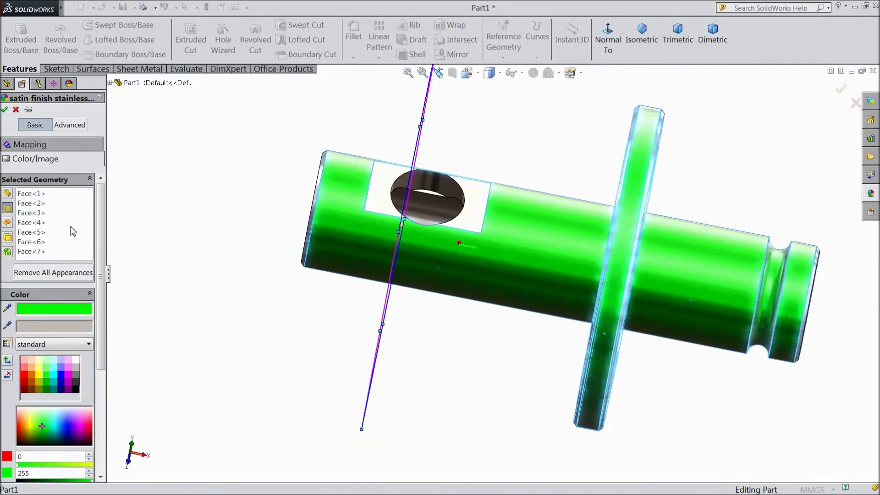
mouse_move(383, 346)
middle_down()
mouse_move(433, 360)
mouse_move(457, 355)
middle_up()
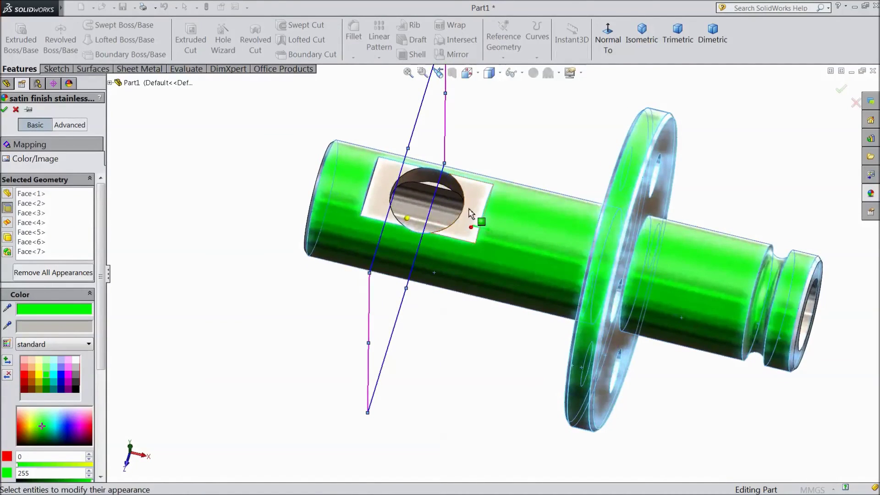
mouse_move(480, 242)
middle_down()
mouse_move(443, 324)
mouse_move(427, 328)
mouse_move(451, 324)
mouse_move(432, 320)
middle_up()
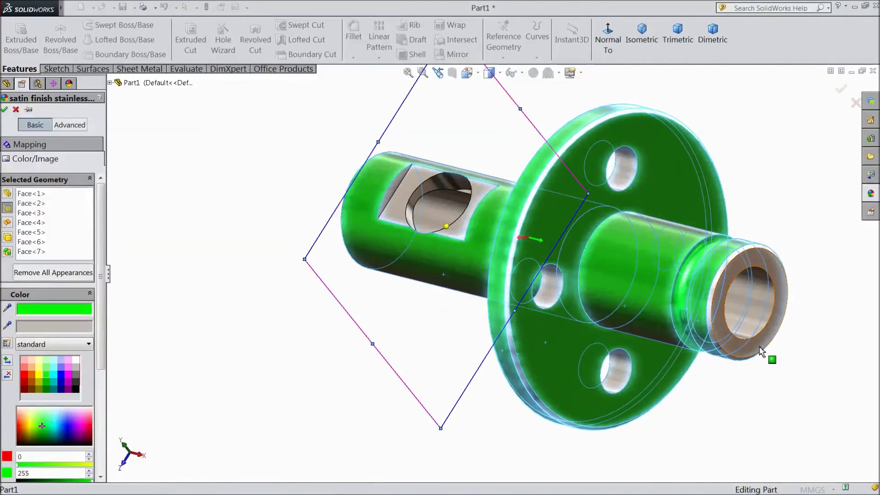
Commit the green face appearance and switch to the trimetric view
click(5, 109)
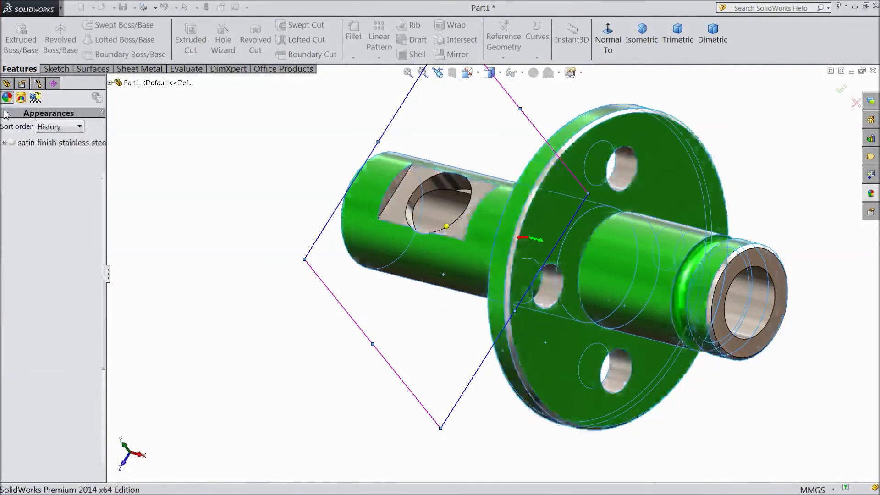
mouse_move(171, 243)
middle_down()
mouse_move(277, 282)
mouse_move(225, 257)
middle_up()
mouse_move(278, 314)
middle_down()
mouse_move(257, 218)
mouse_move(290, 289)
middle_up()
click(676, 41)
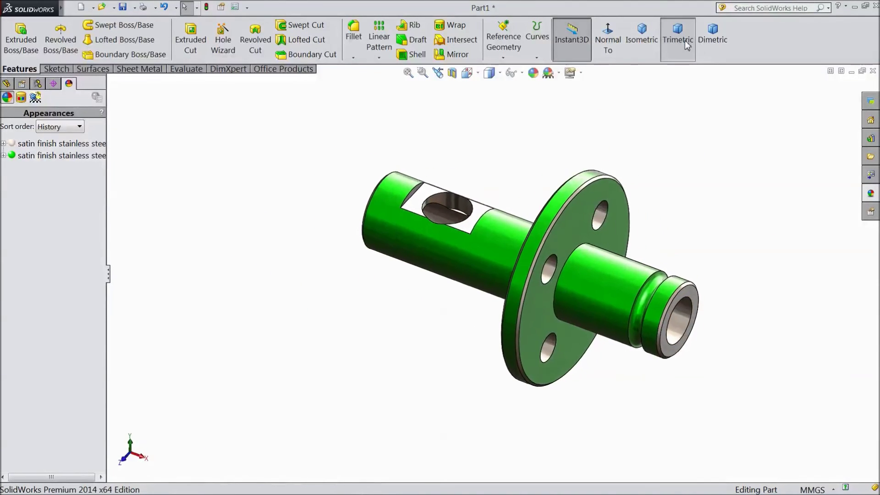
scroll(568, 294, down, 2)
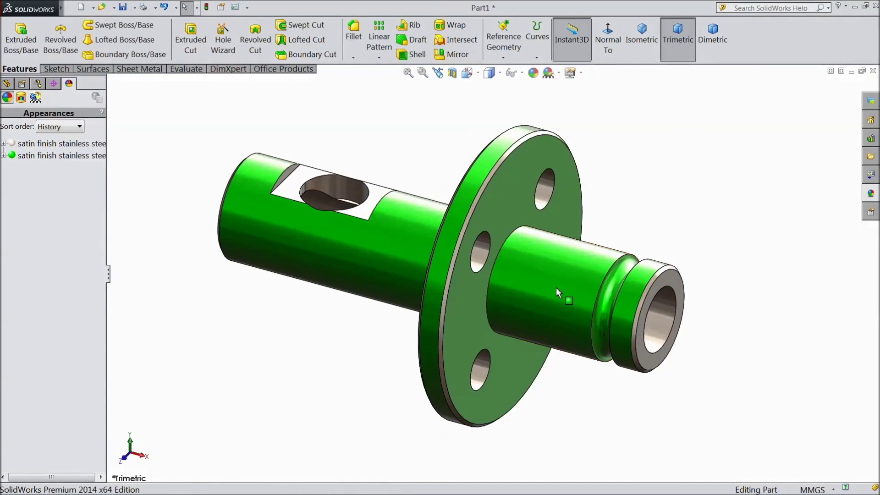